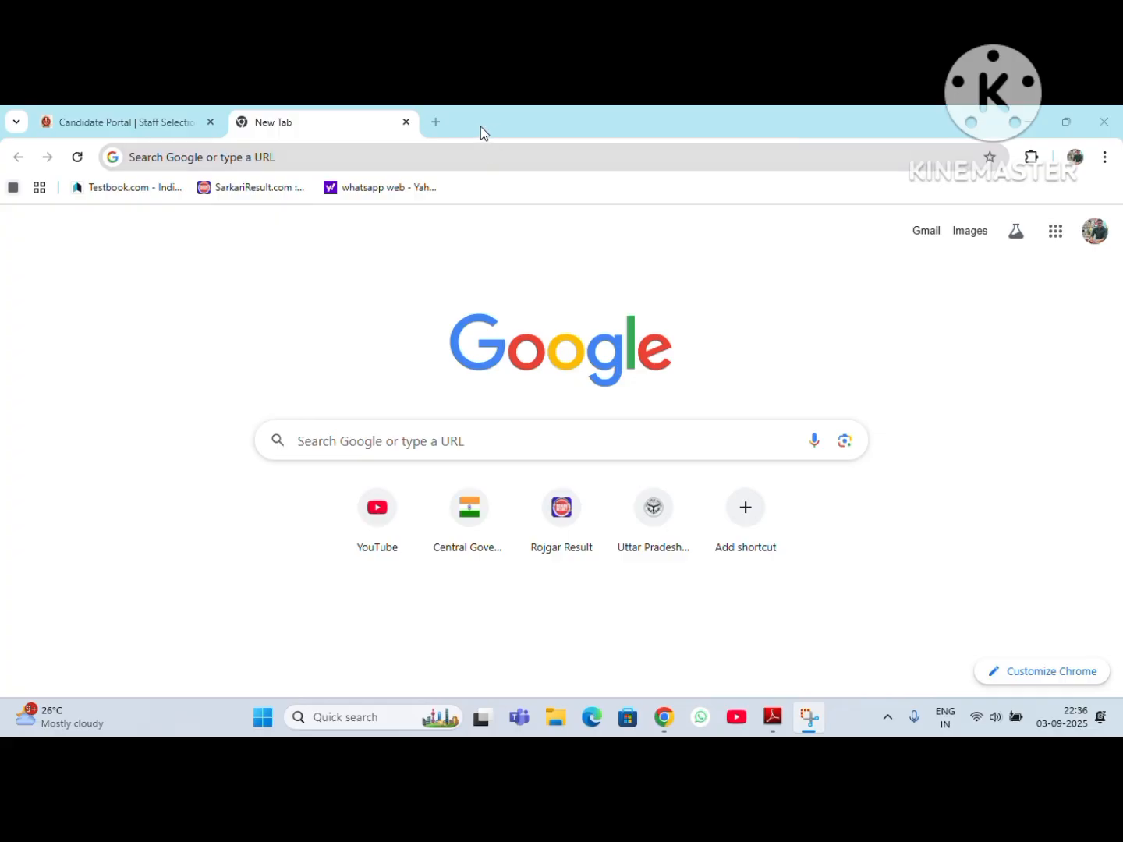
Step: Open the Central Government Health Scheme website, dismiss the myCGHS 2.0 app notice and start applying for a CGHS card
left_click(482, 538)
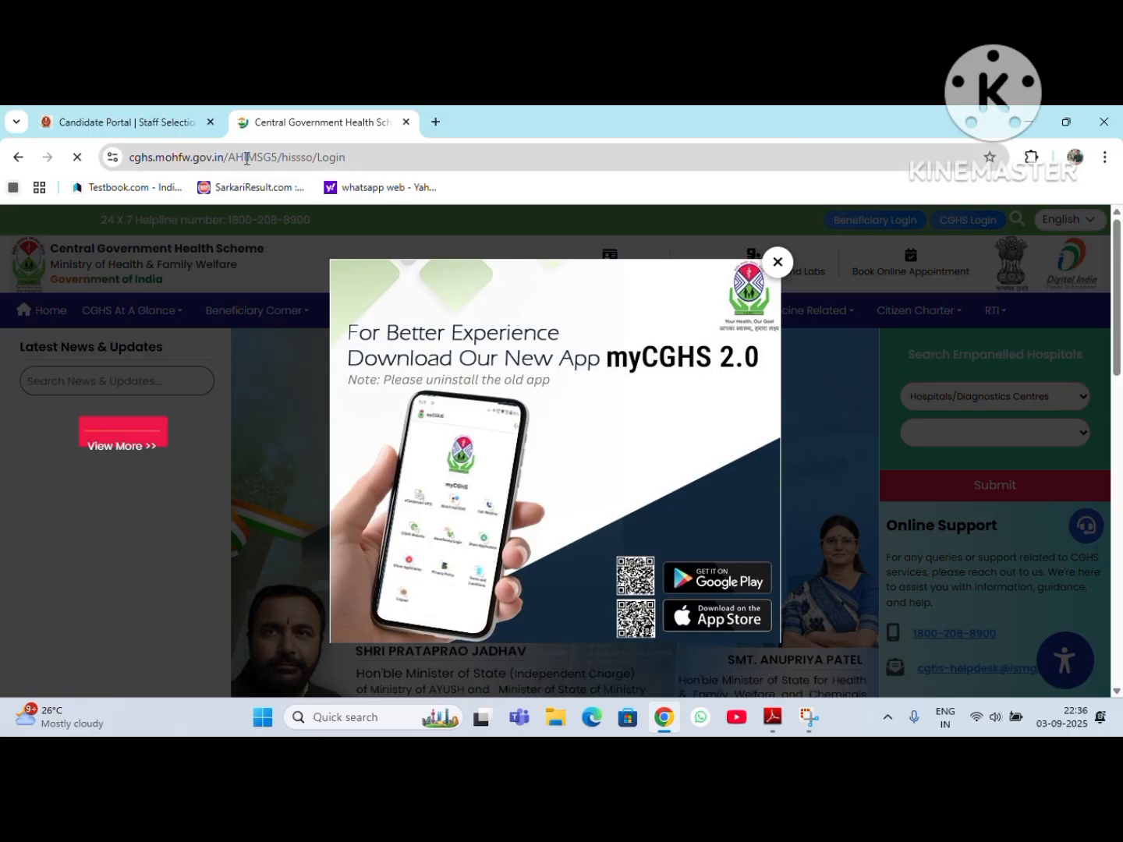
left_click(780, 262)
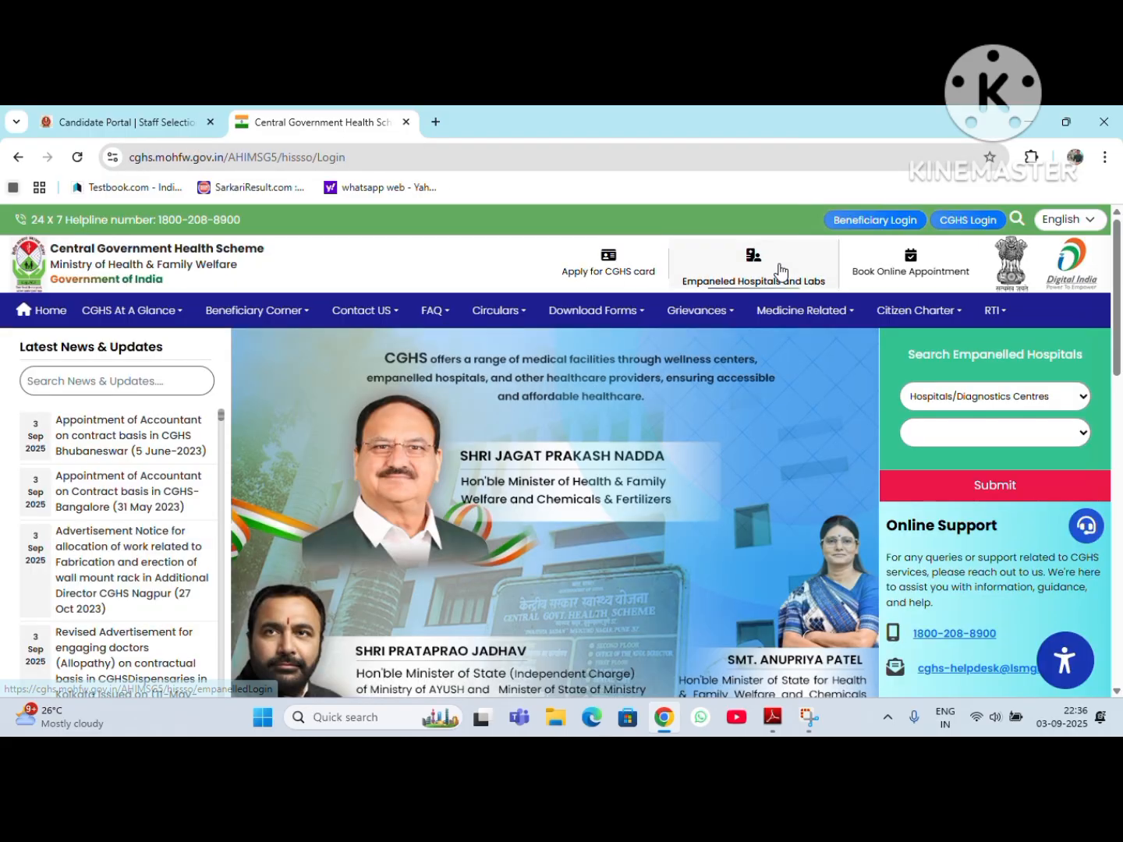
left_click(608, 271)
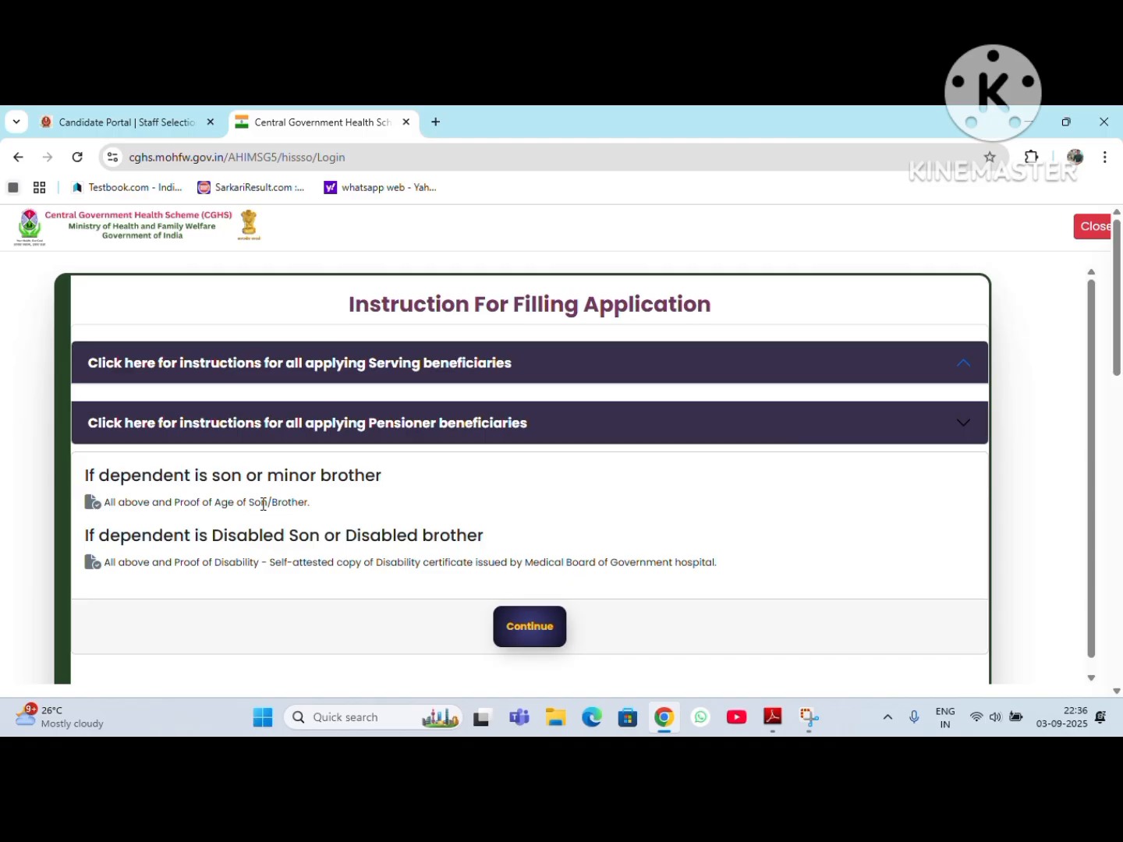
Step: Expand the instructions for serving beneficiaries and review the required documents, including proofs for minor or disabled dependents
left_click(963, 368)
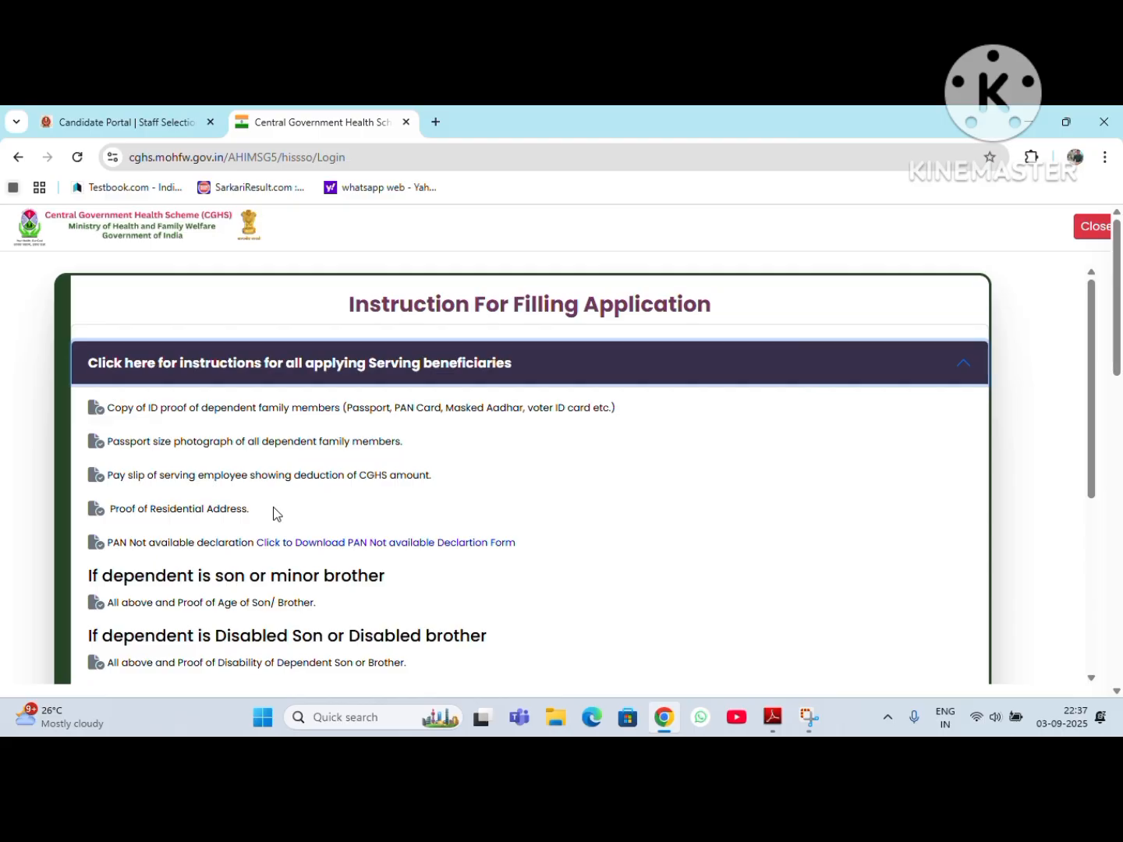
left_click_drag(107, 407, 208, 407)
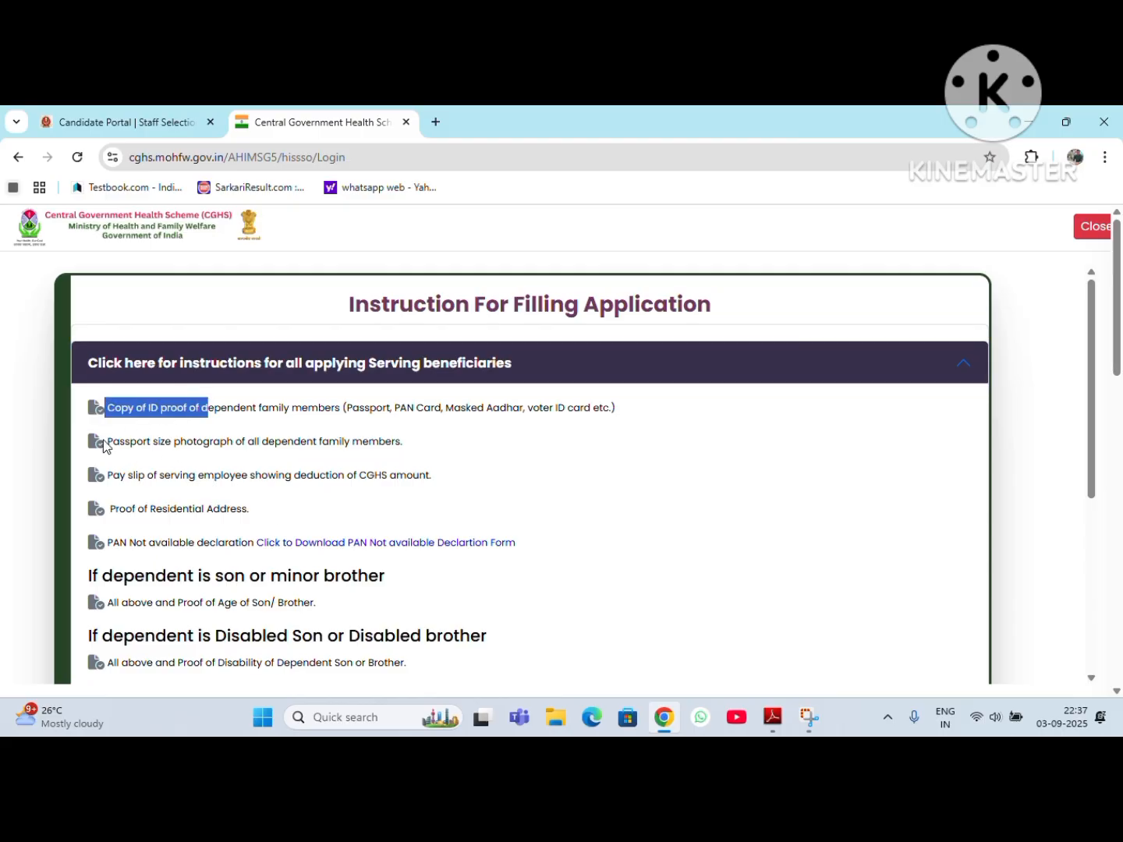
left_click_drag(106, 443, 426, 444)
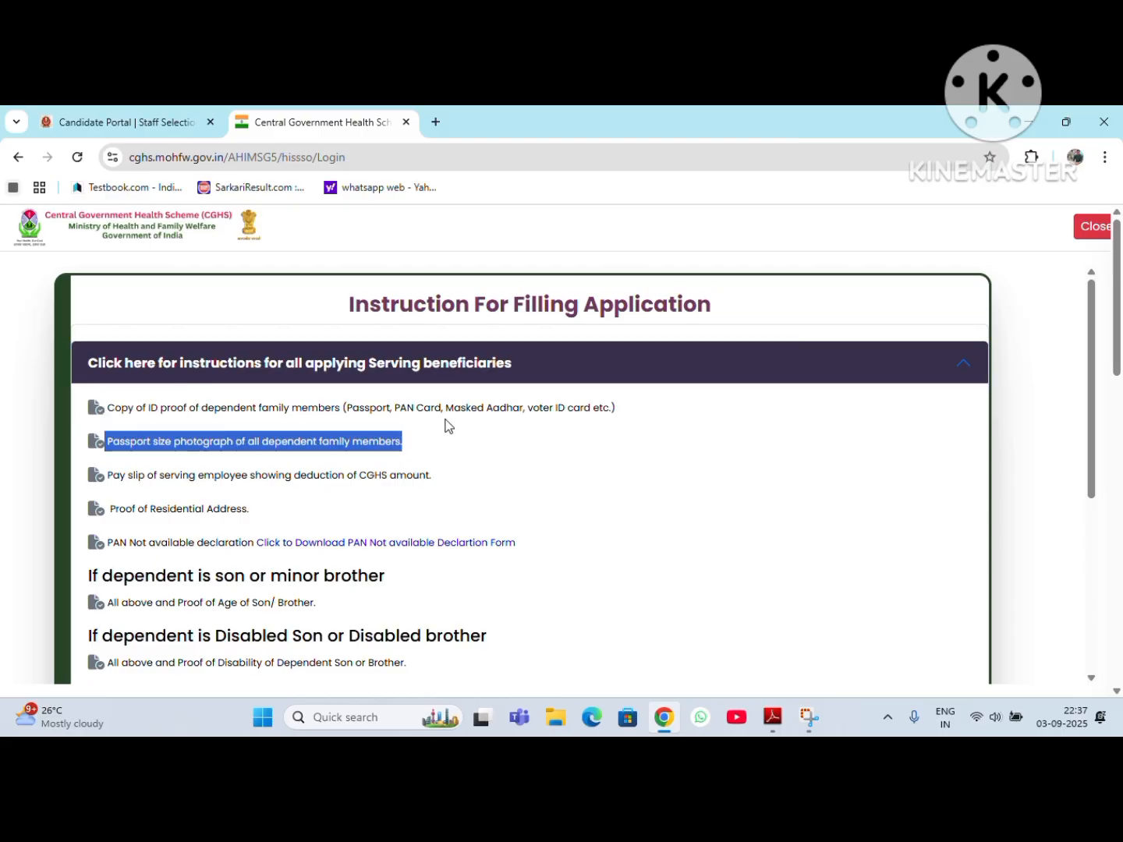
scroll(666, 541, "down", 3)
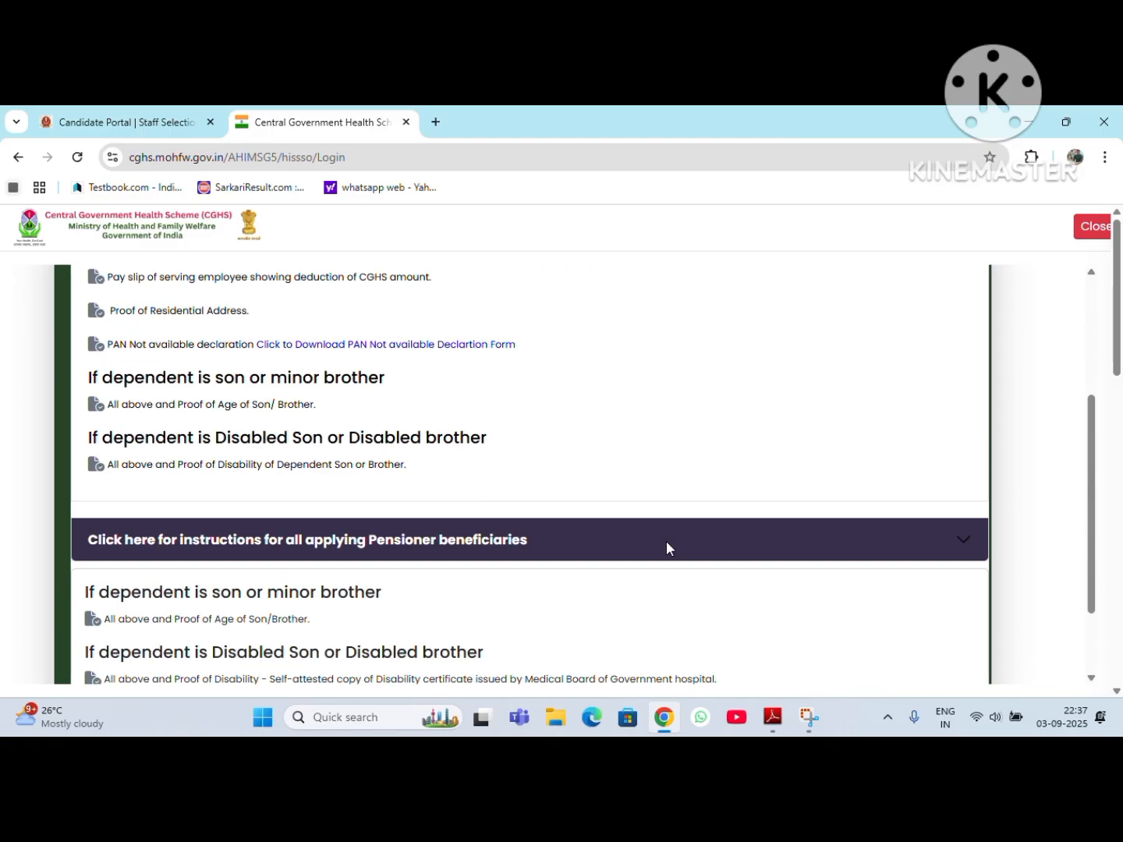
scroll(666, 545, "down", 1)
scroll(283, 565, "down", 2)
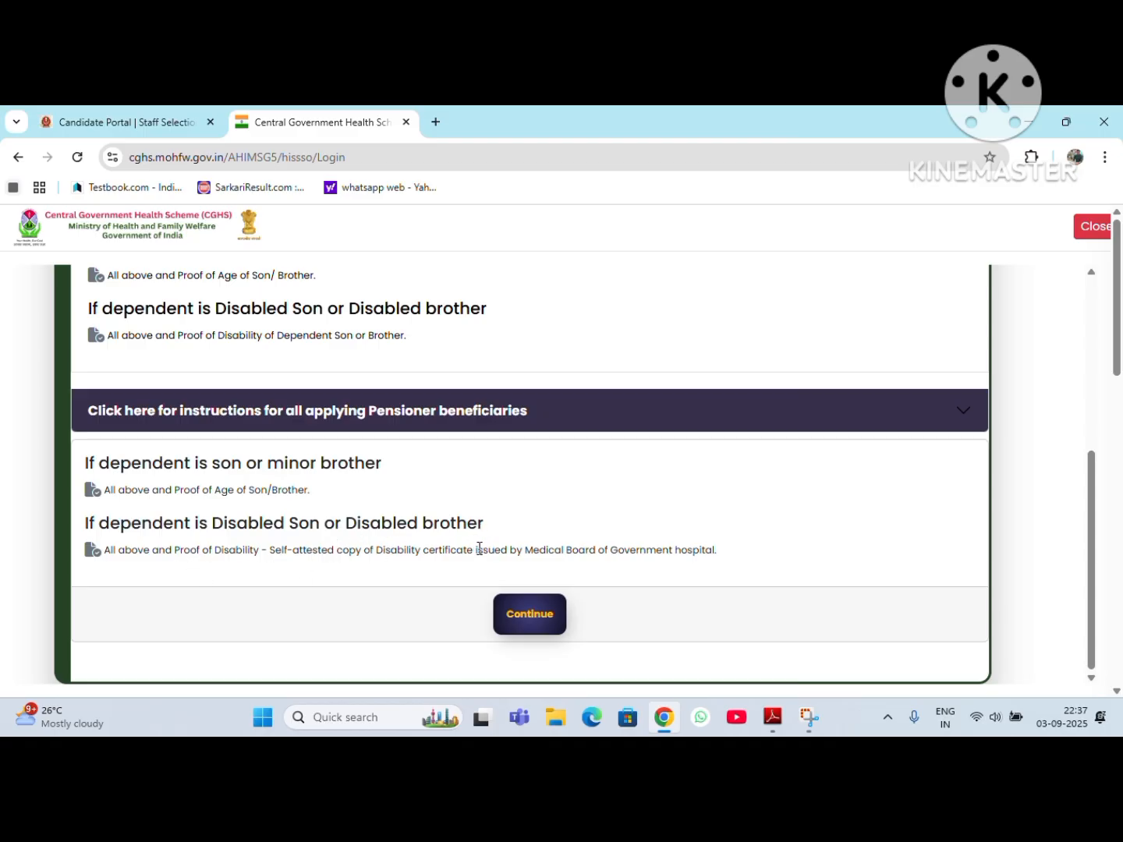
scroll(324, 510, "up", 5)
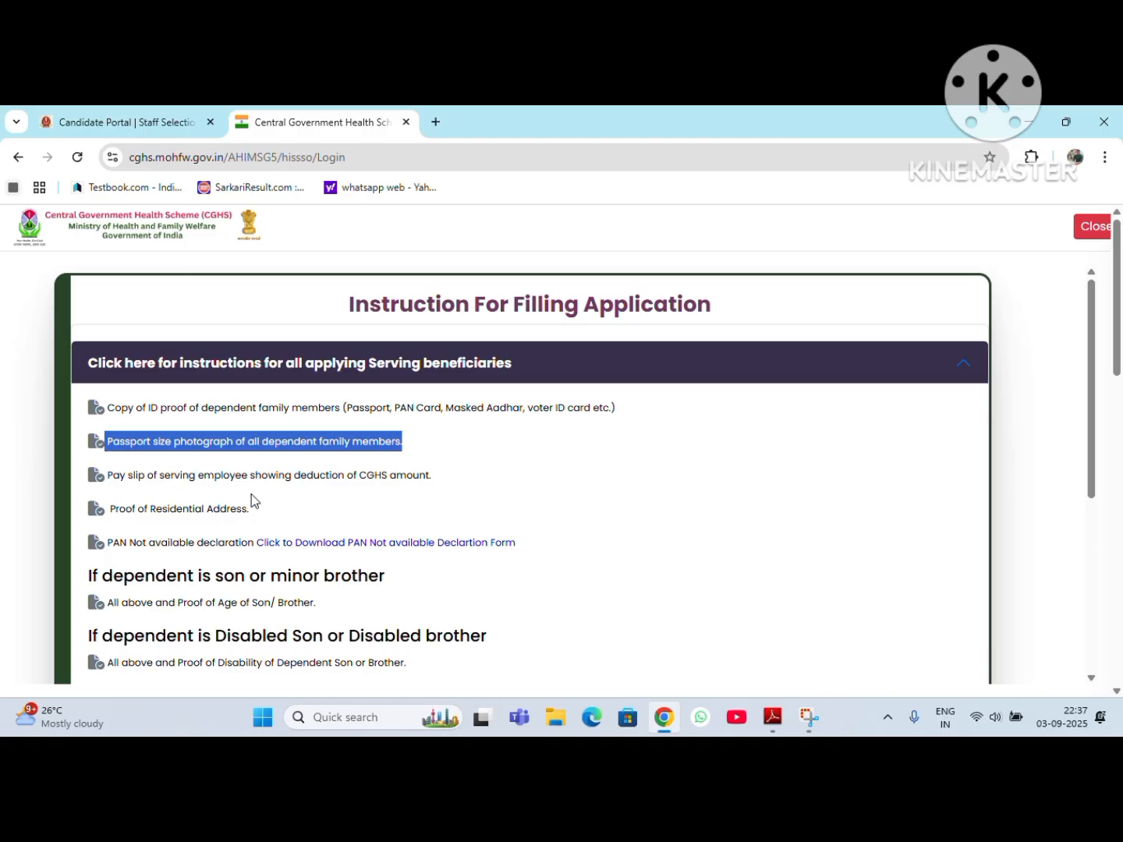
scroll(343, 493, "down", 5)
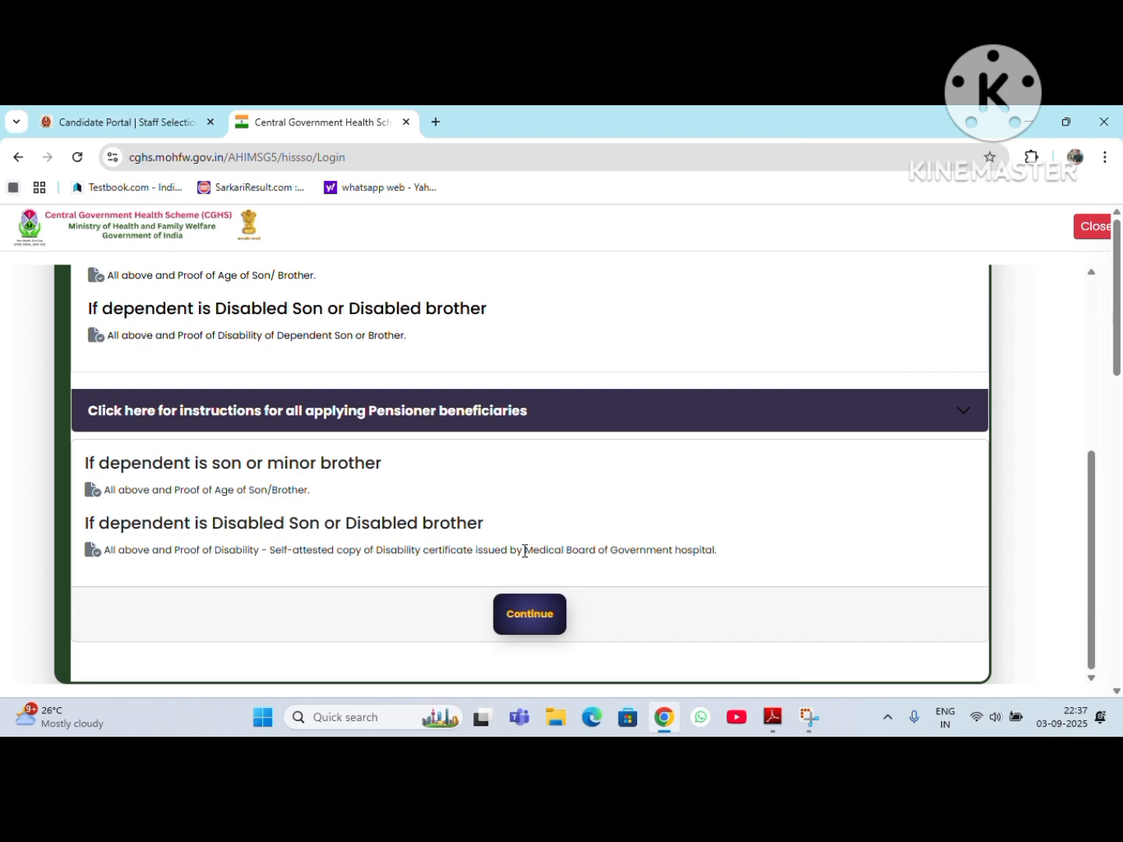
left_click_drag(523, 551, 735, 558)
left_click(747, 561)
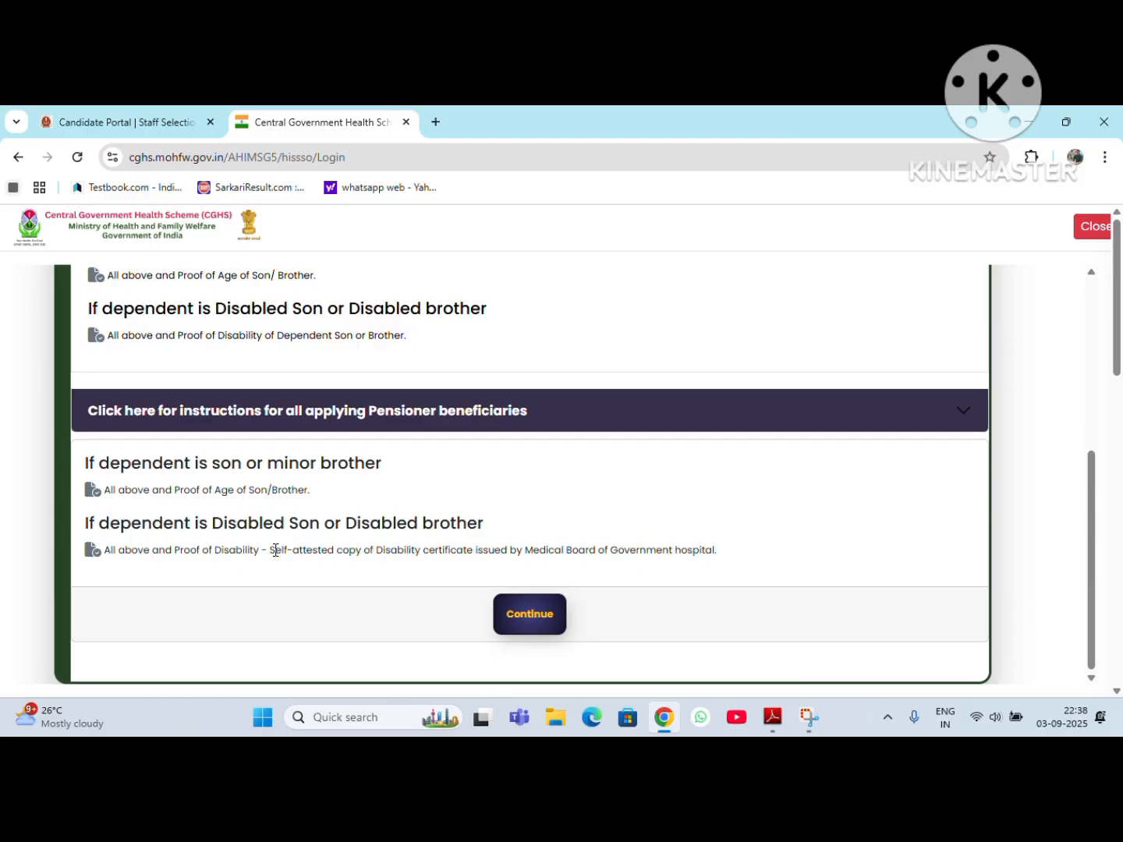
Step: Continue to mobile verification, enter the applicant's mobile number and submit it for verification
left_click(532, 628)
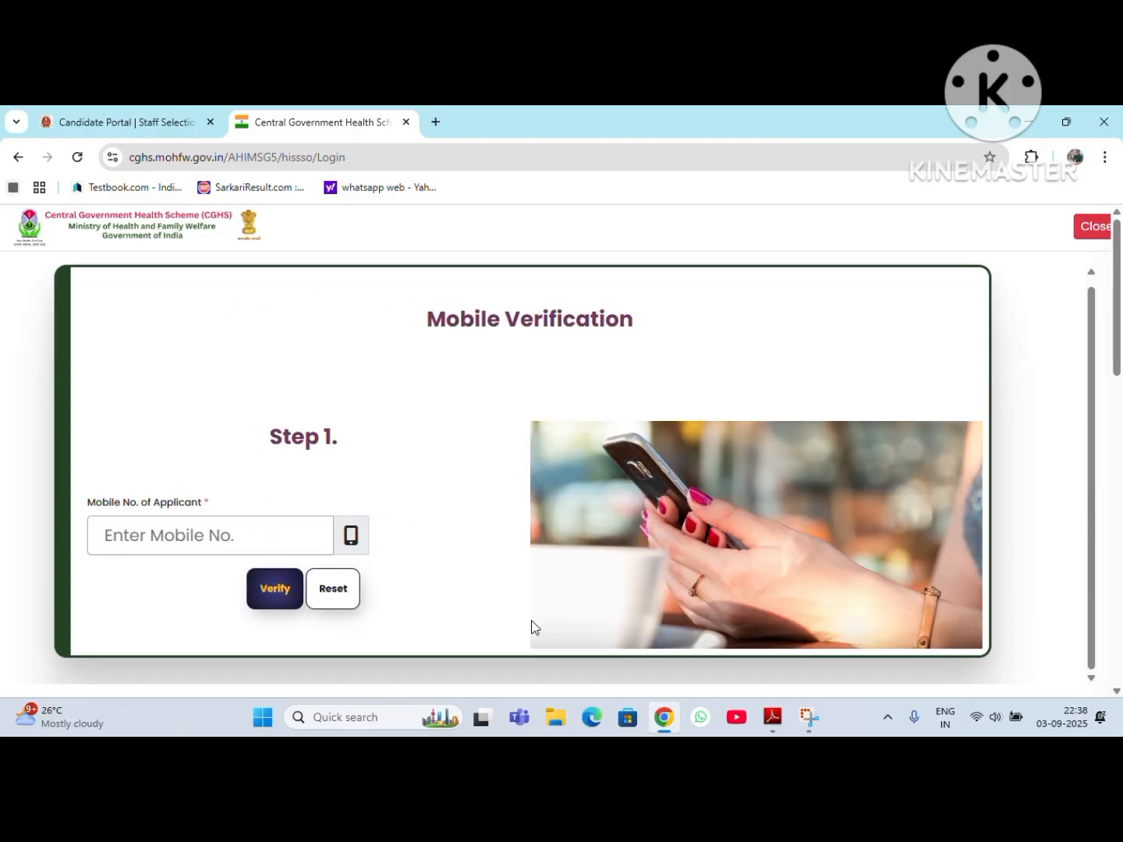
left_click(219, 538)
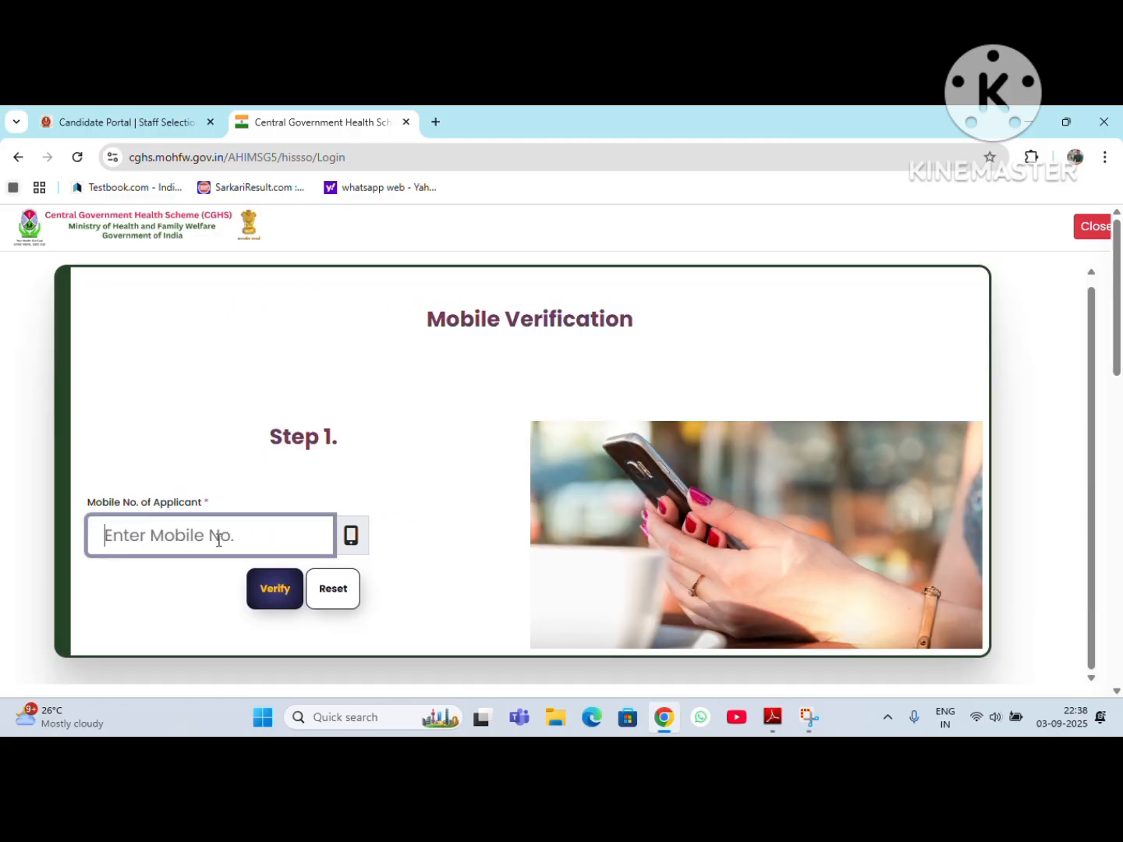
type("90")
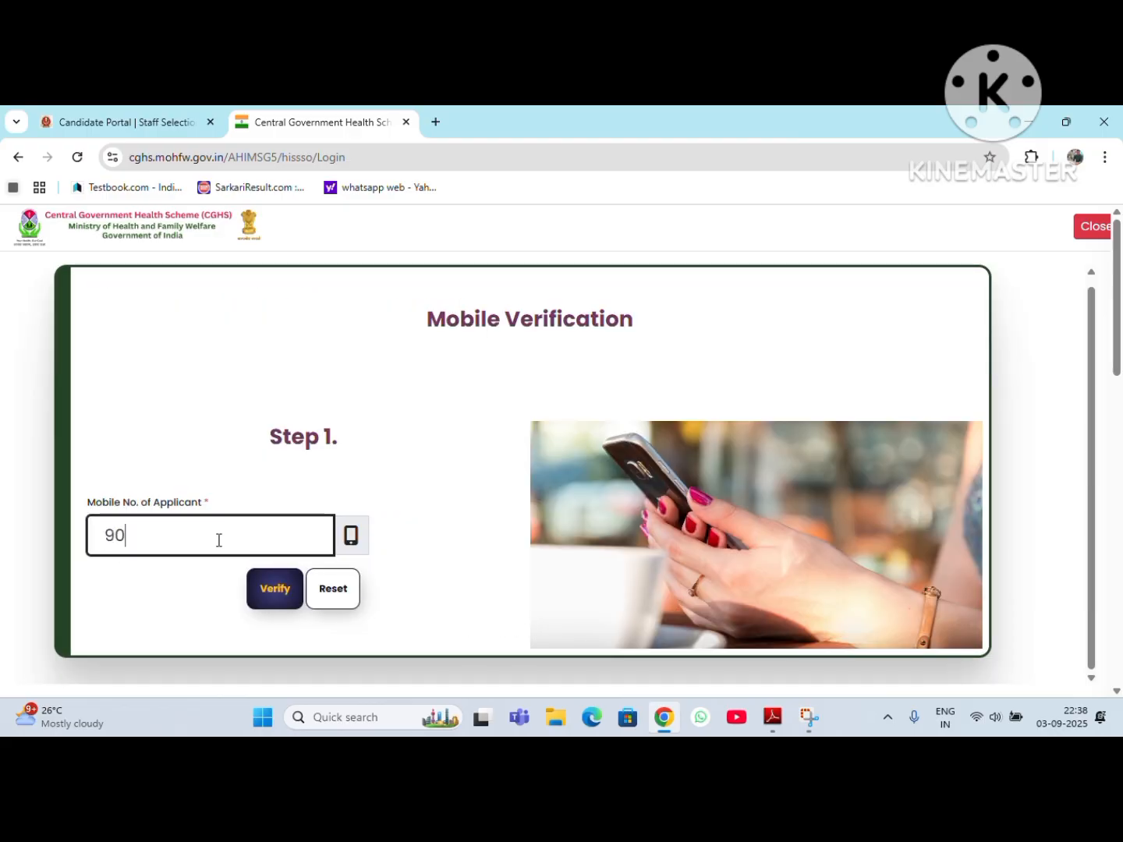
type("••••••")
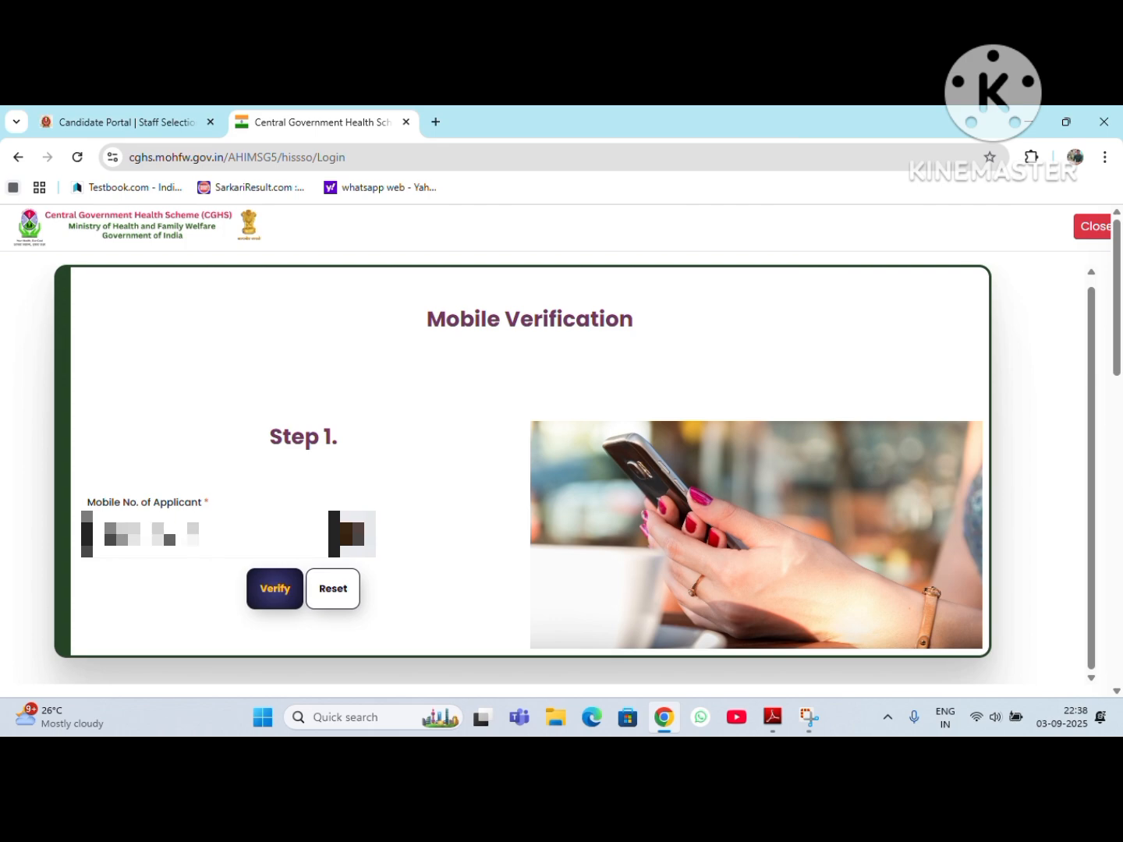
left_click(271, 592)
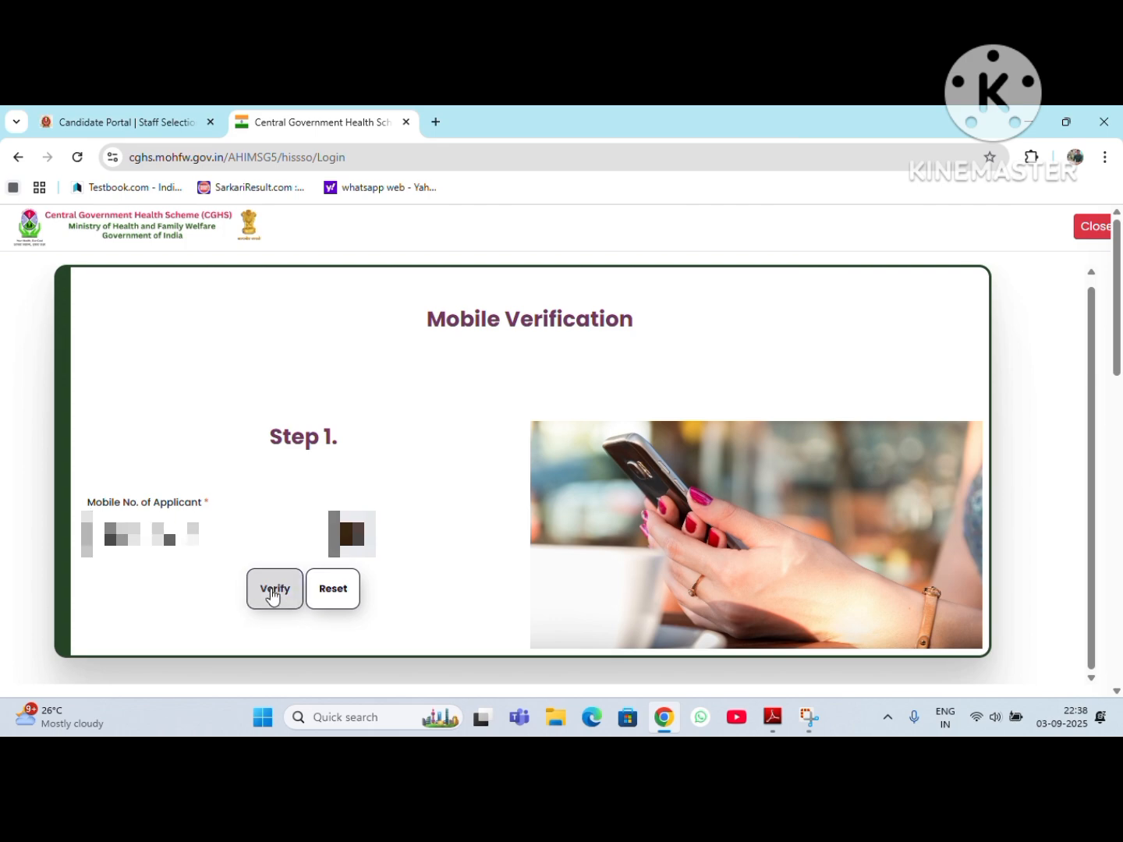
Step: Enter the OTP received for the mobile number, validate it and acknowledge the status message
left_click(479, 140)
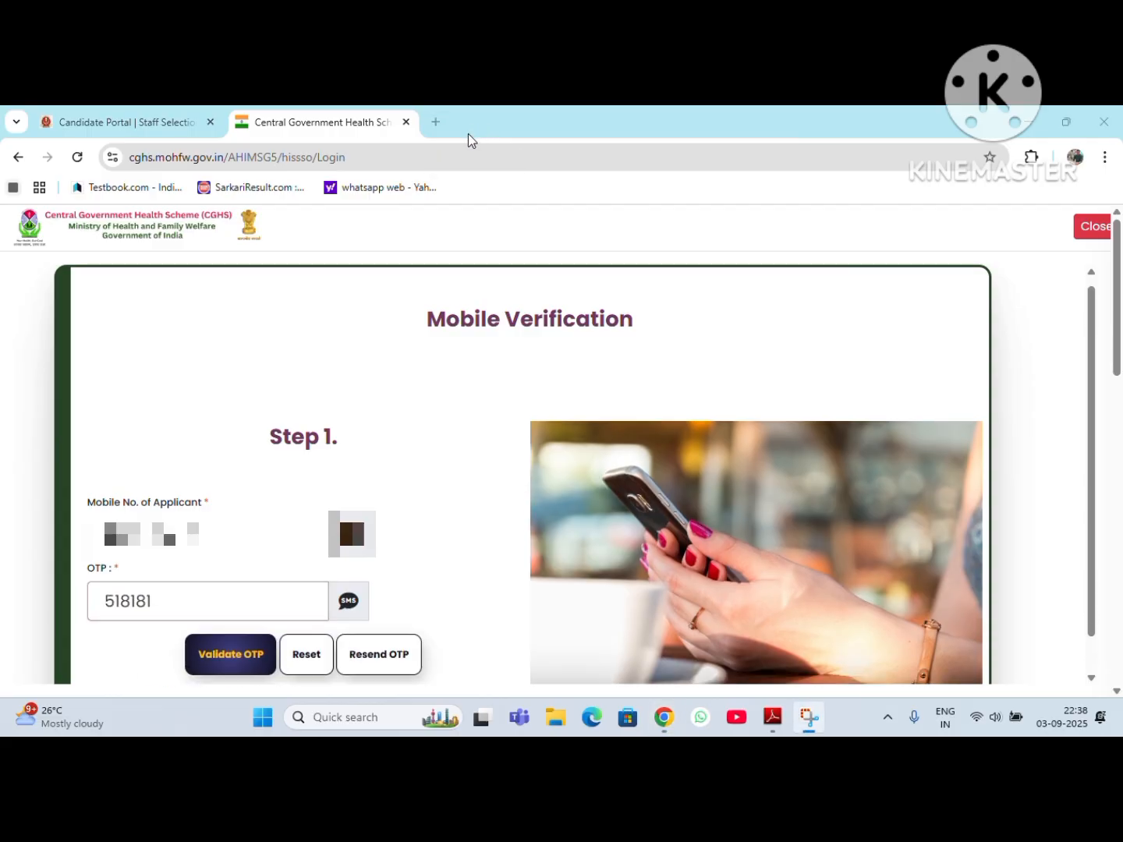
left_click(231, 661)
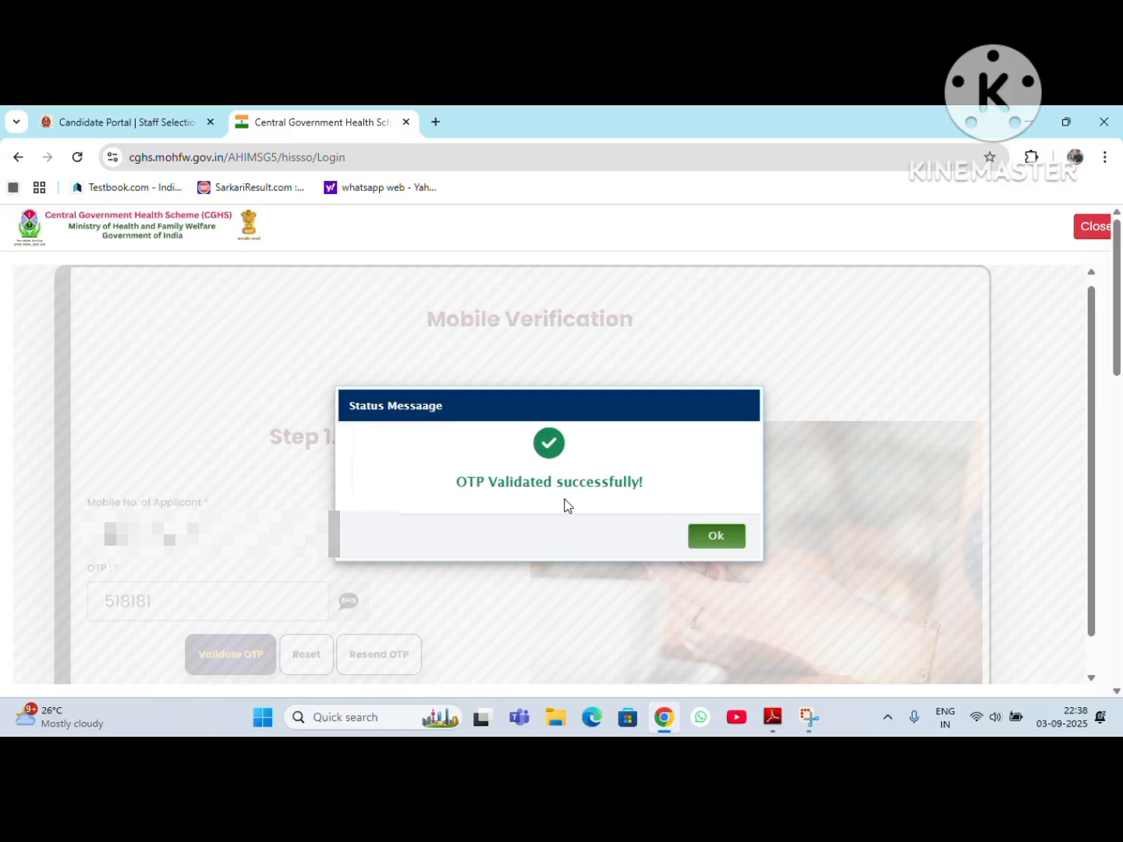
left_click(713, 536)
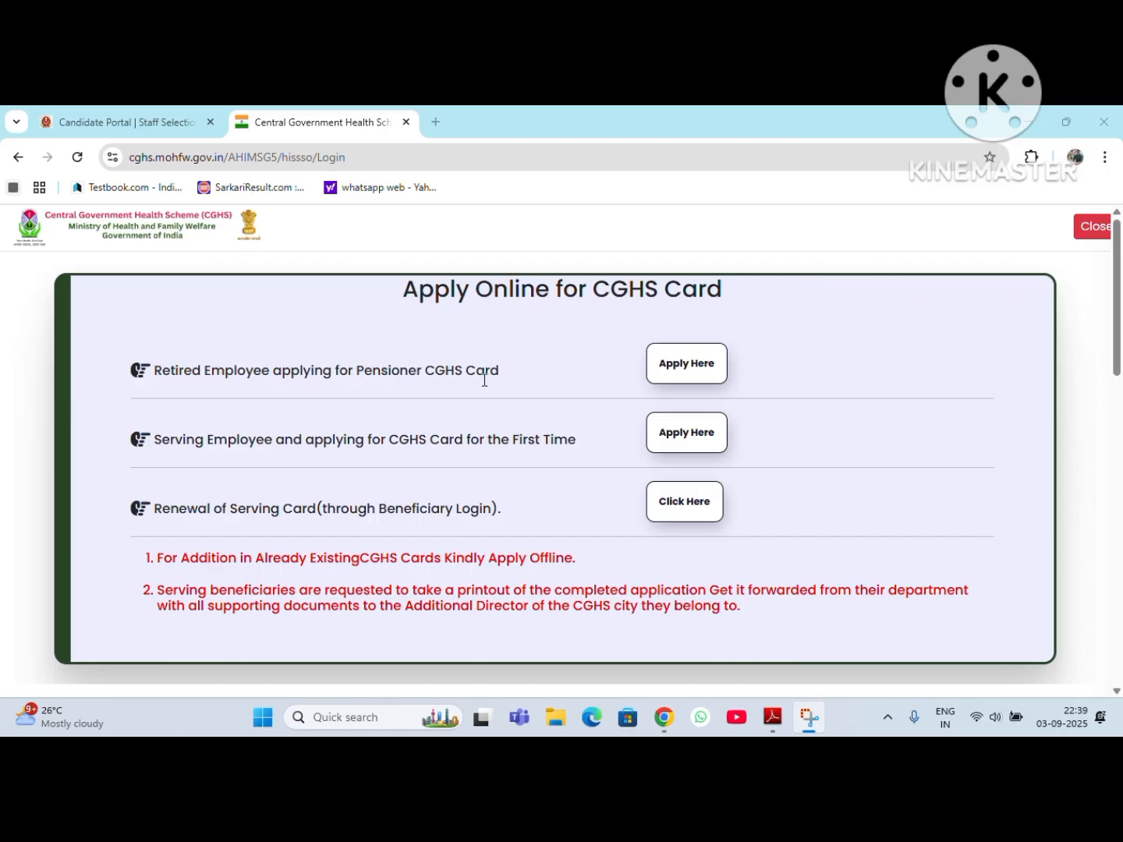
Step: Open the application for a retired employee's Pensioner CGHS Card and enter the applicant's name
left_click(677, 373)
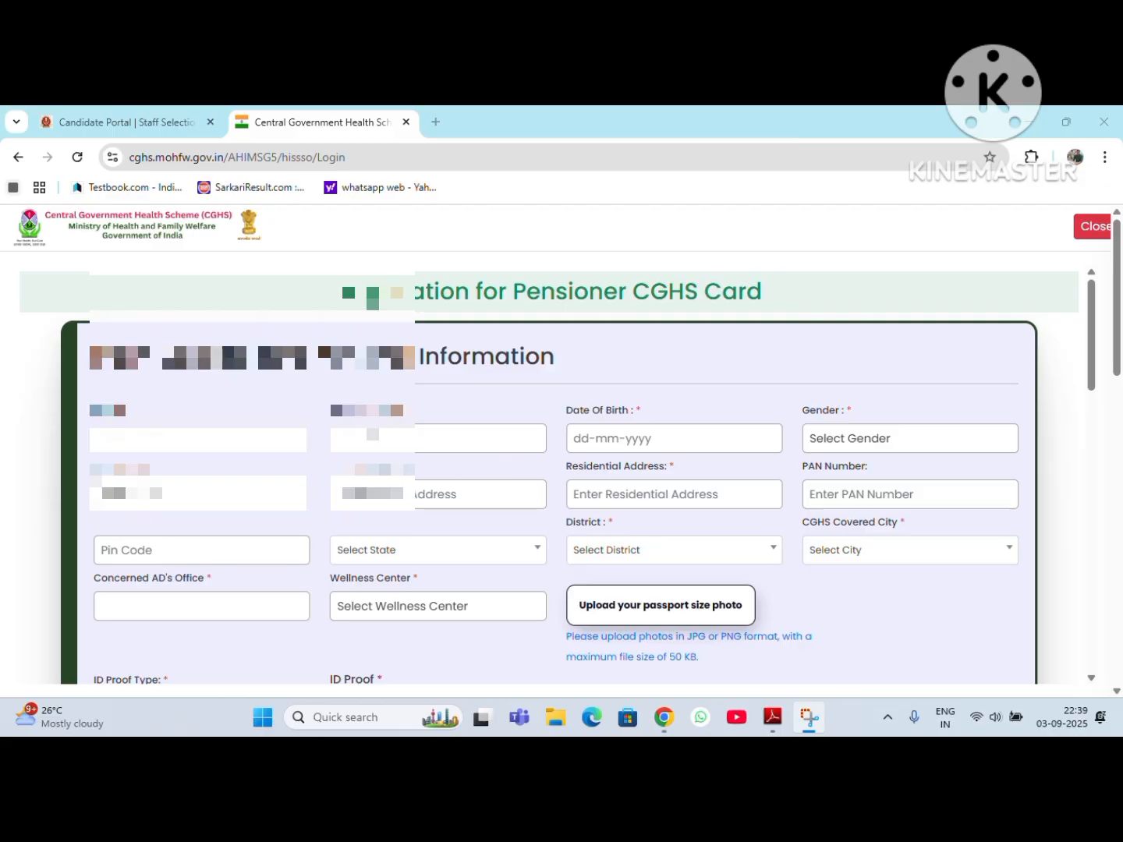
left_click(201, 439)
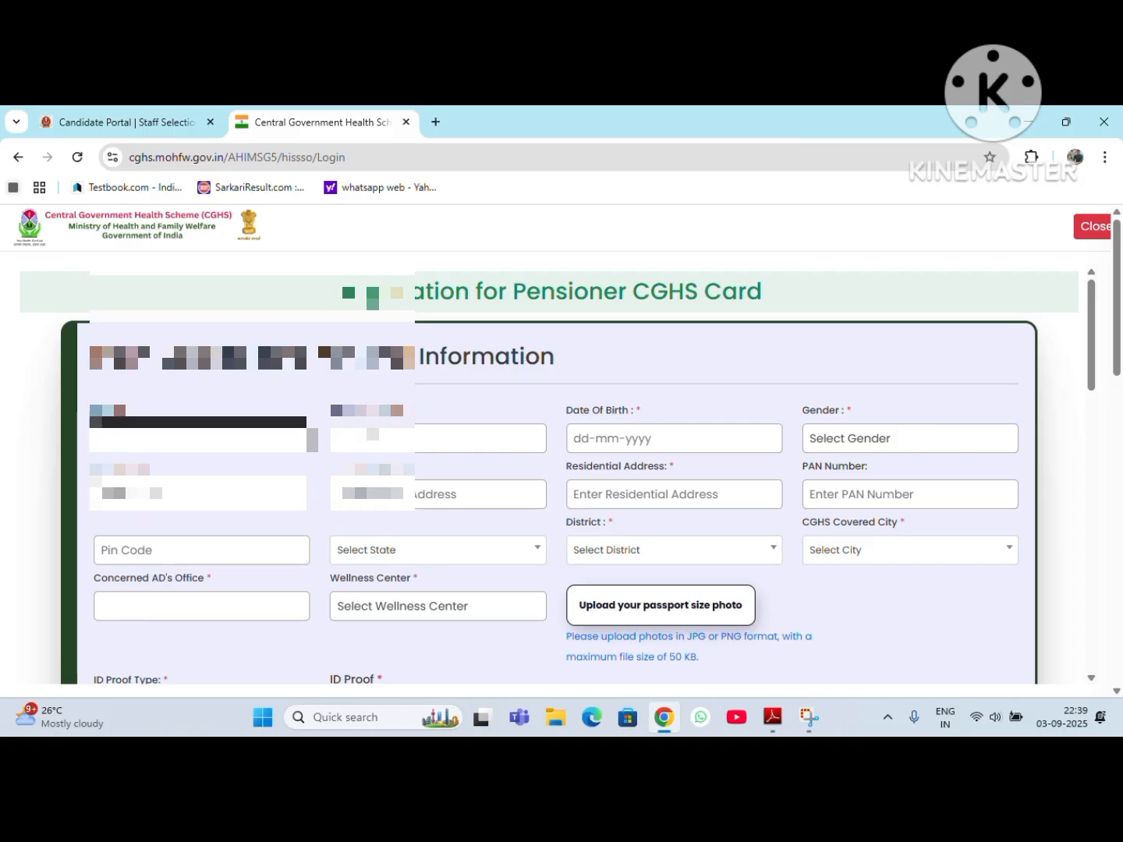
type("Ramesh")
key("Tab")
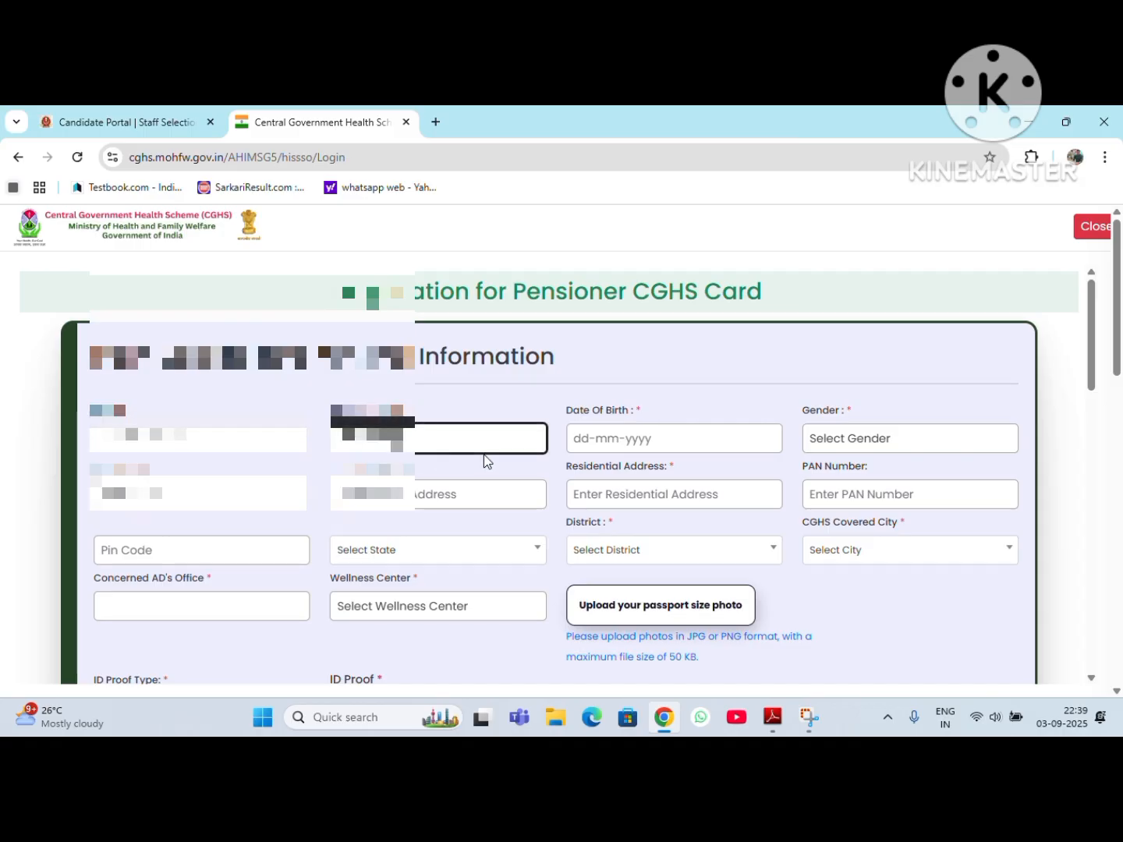
Step: Pick the applicant's date of birth in the calendar and set the gender to Male
left_click(613, 439)
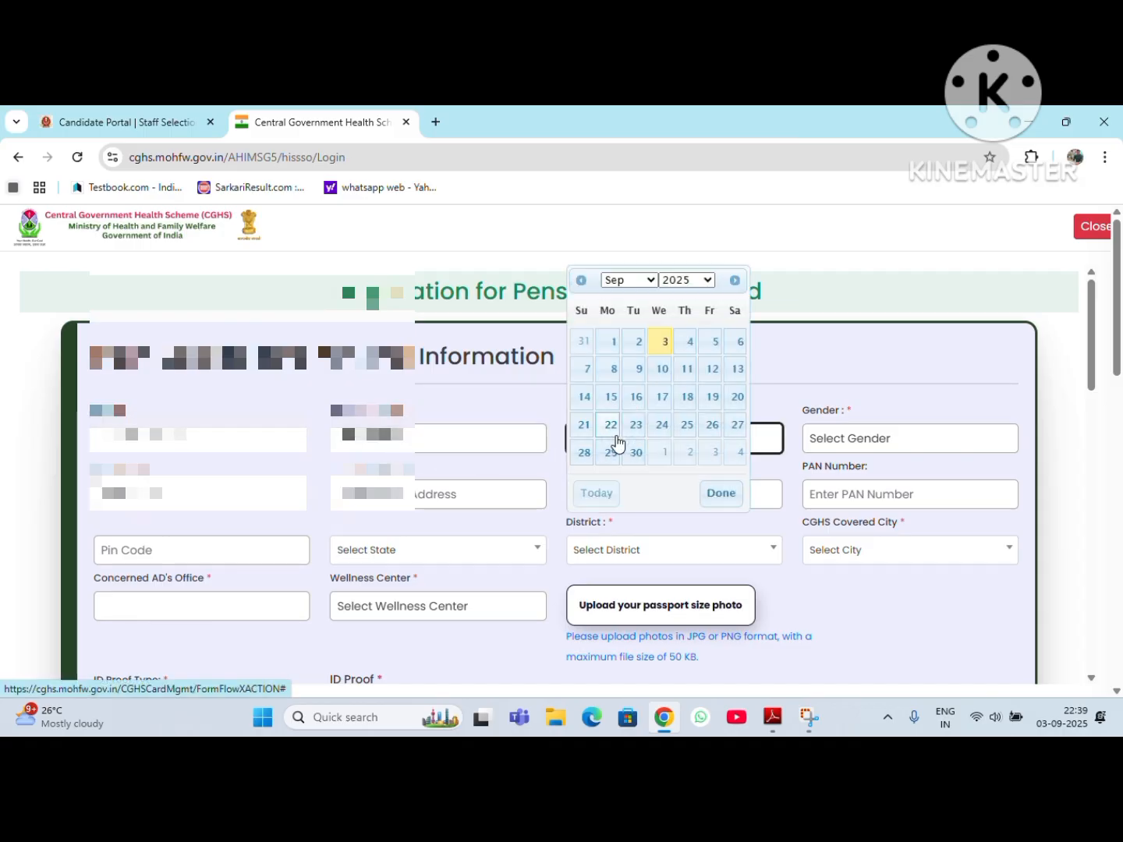
left_click(691, 280)
scroll(688, 360, "up", 12)
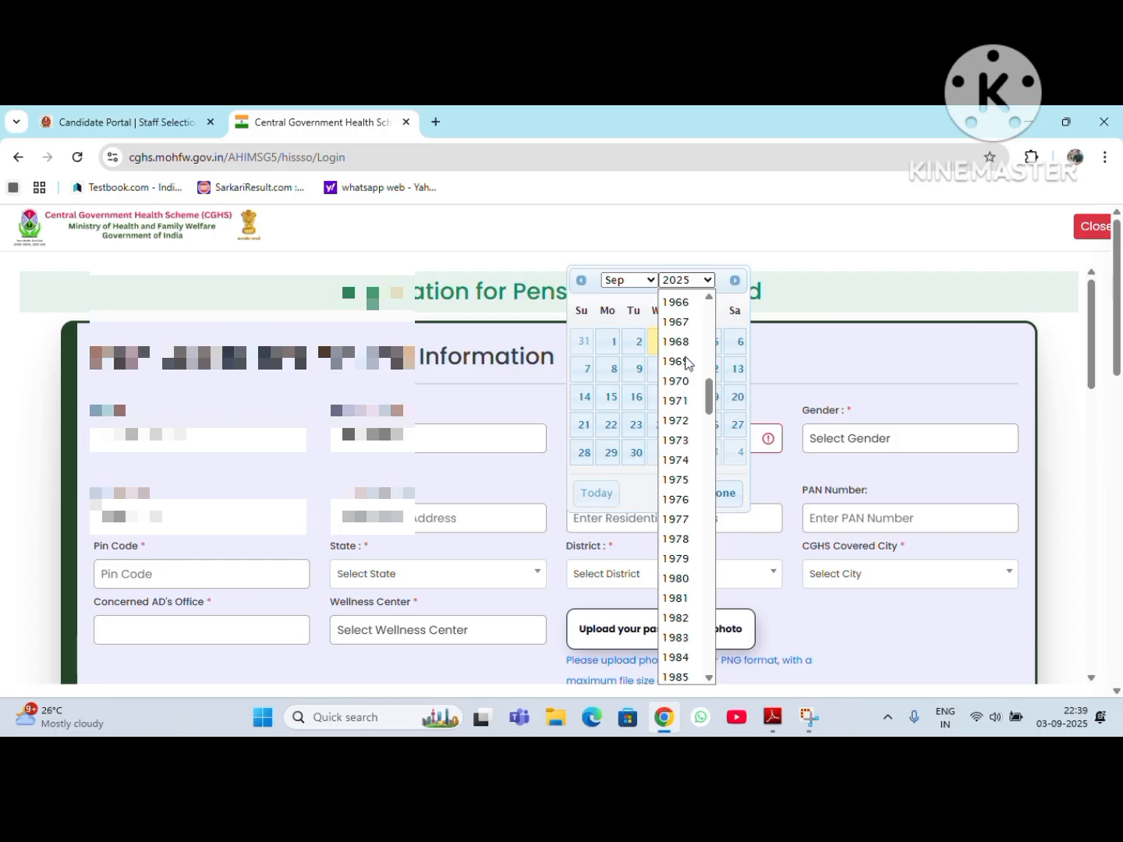
scroll(687, 360, "up", 2)
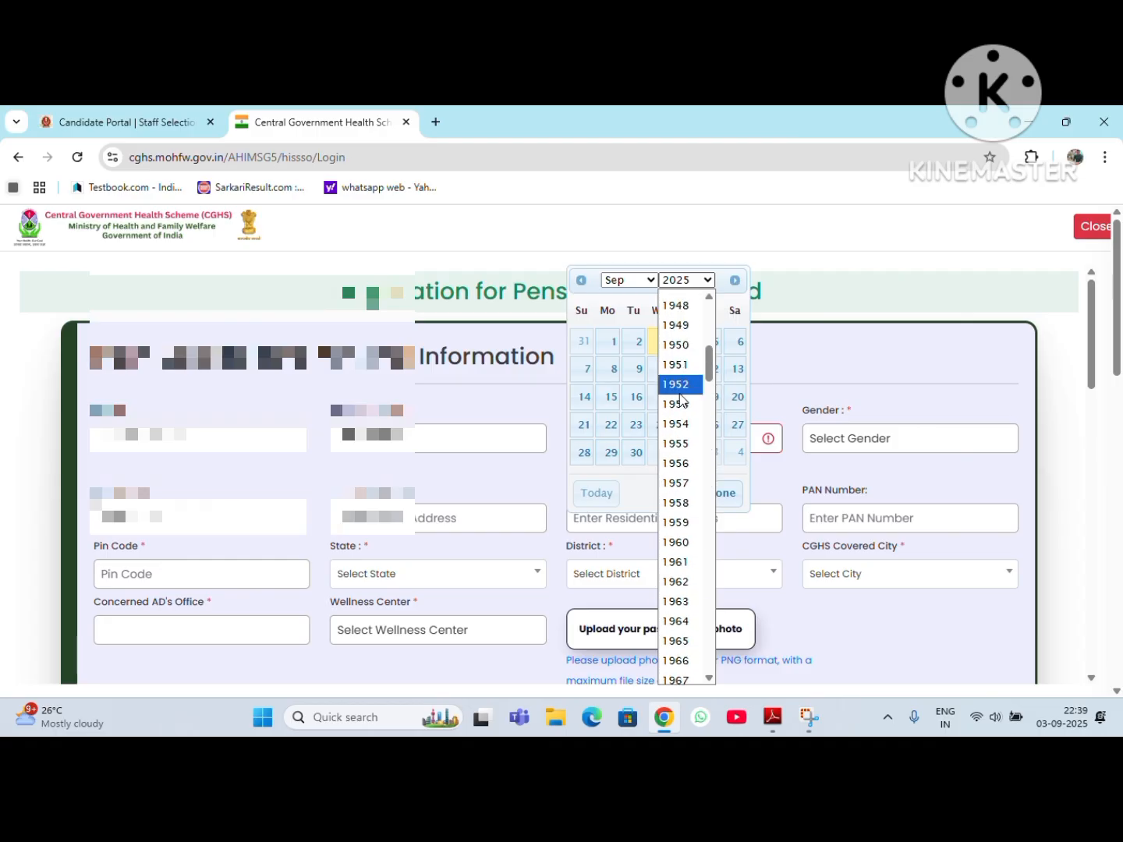
scroll(686, 503, "down", 2)
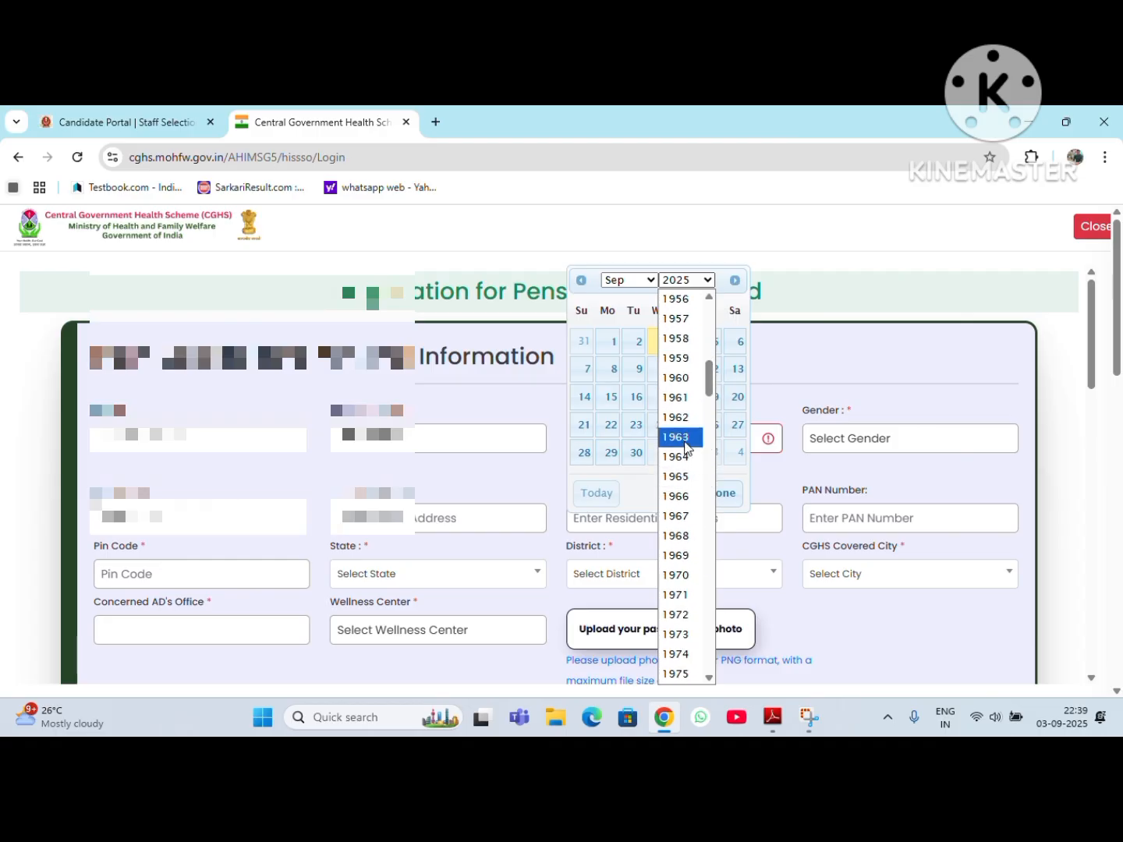
left_click(683, 460)
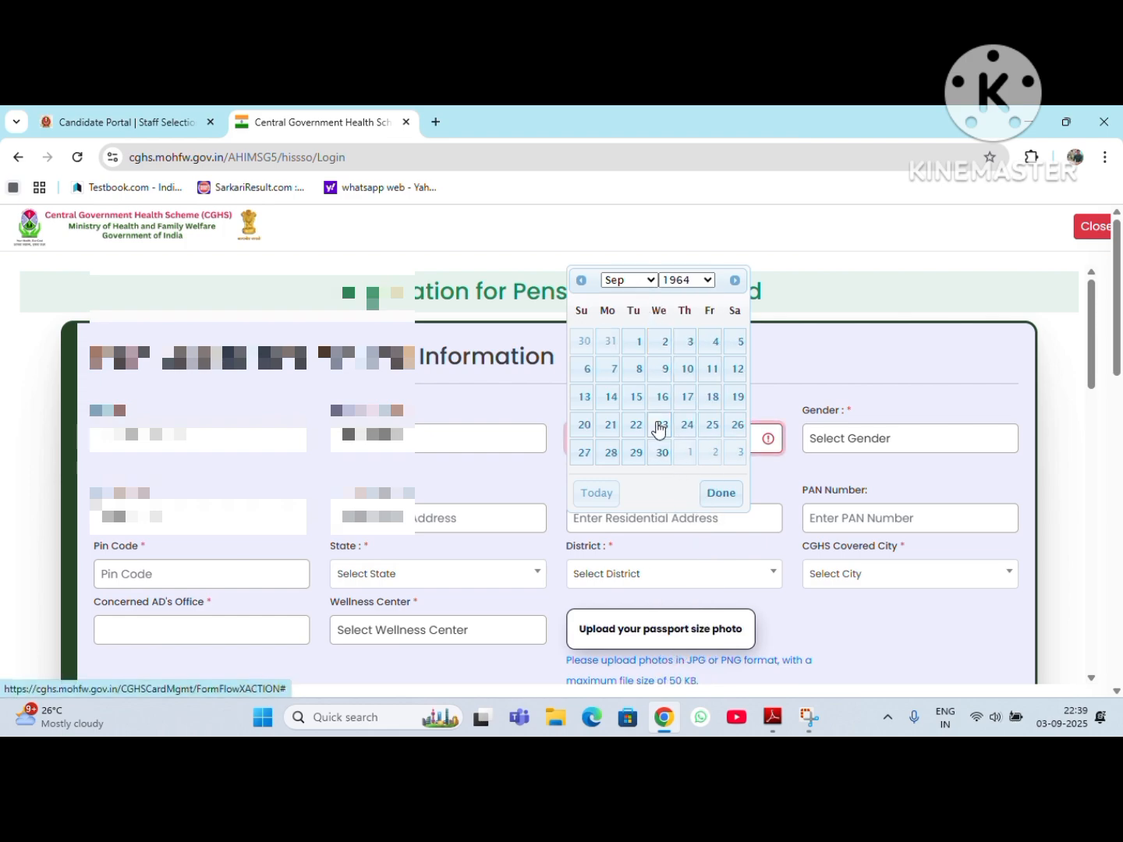
left_click(660, 427)
left_click(855, 442)
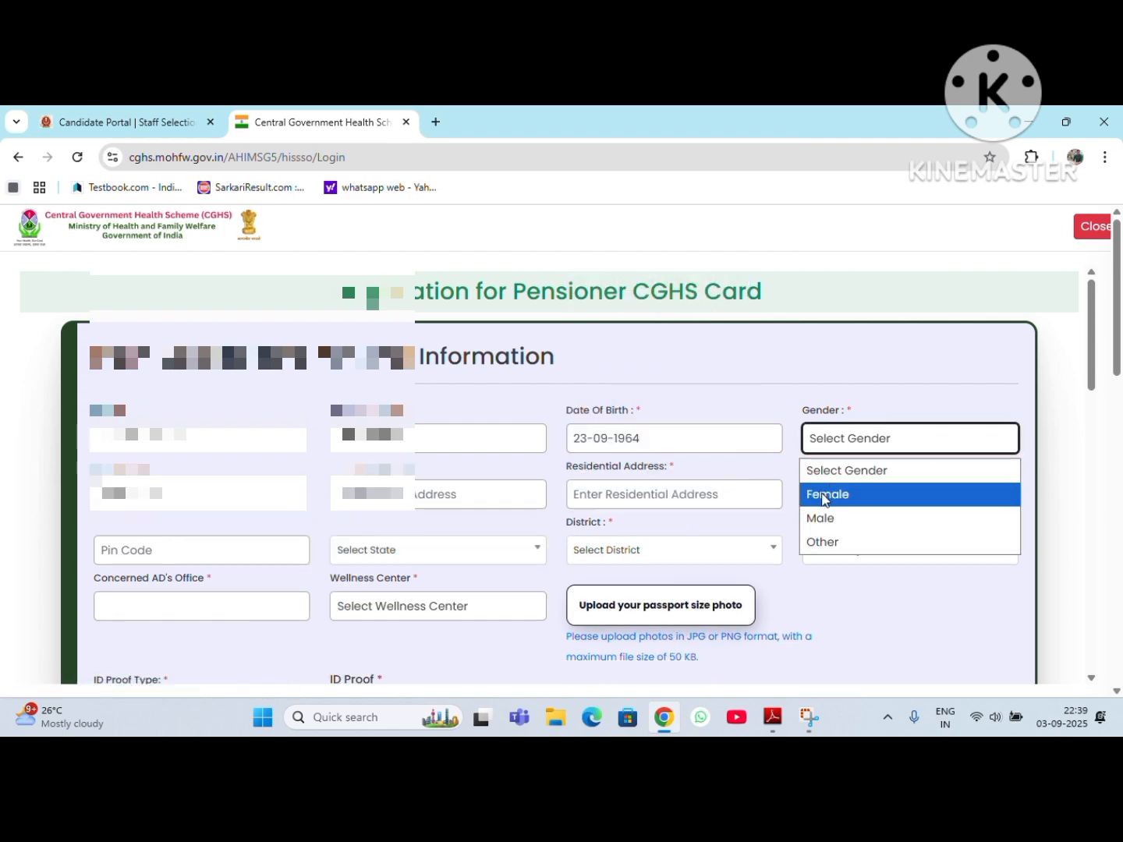
left_click(825, 519)
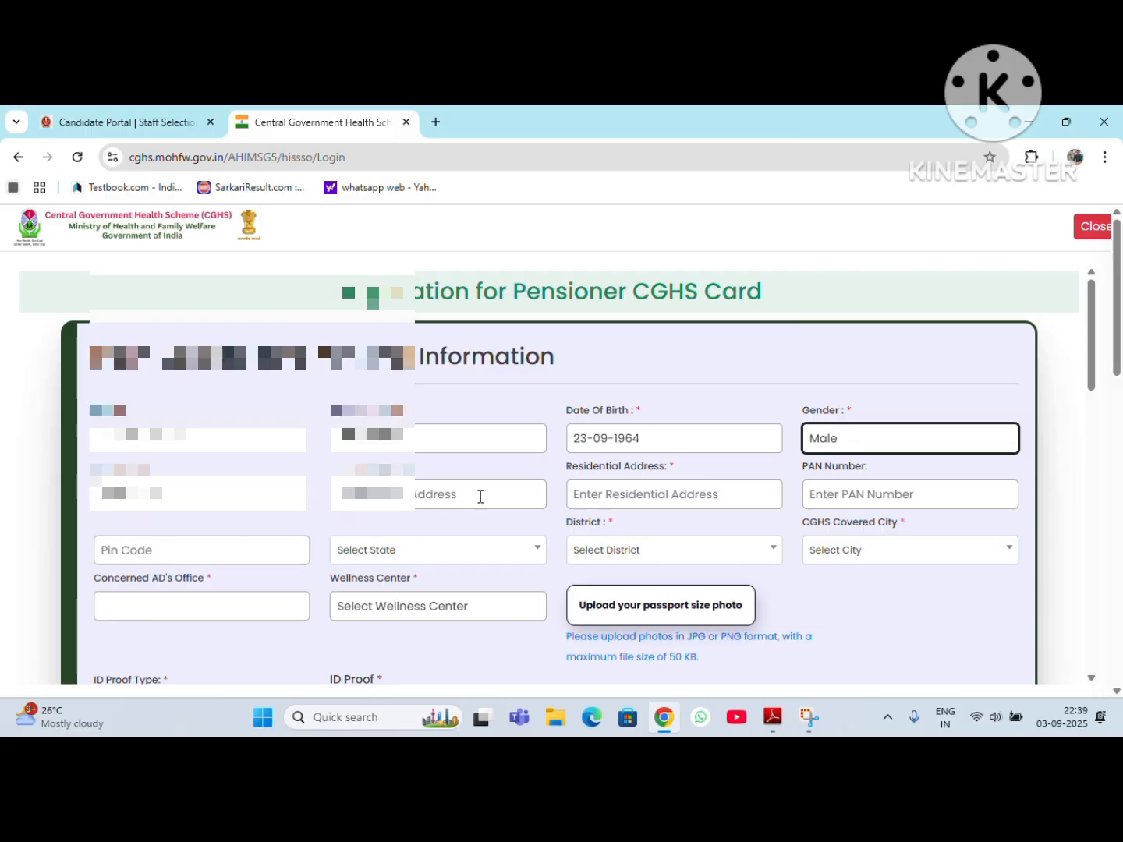
Step: Fill in the residential address with placeholder words for house number, gali number, area and landmark
left_click(625, 499)
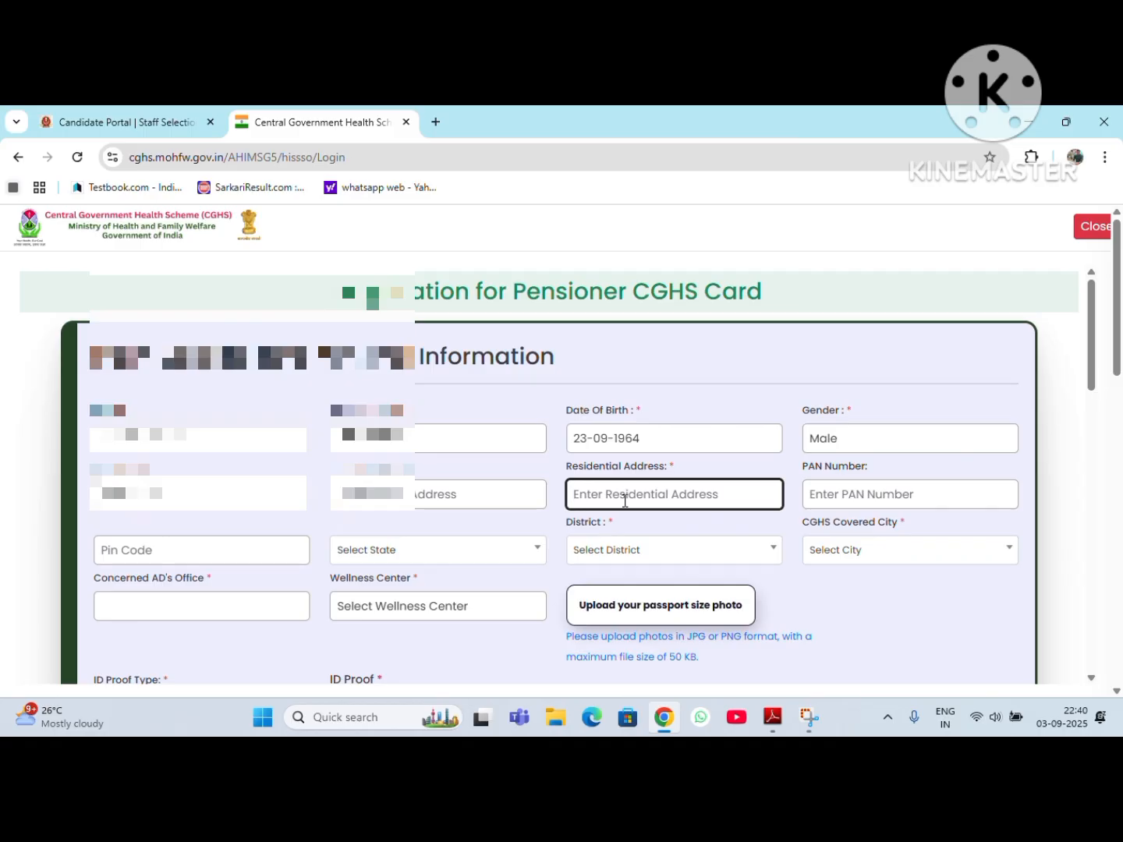
type("HOM")
key("BackSpace")
type("USE NO.")
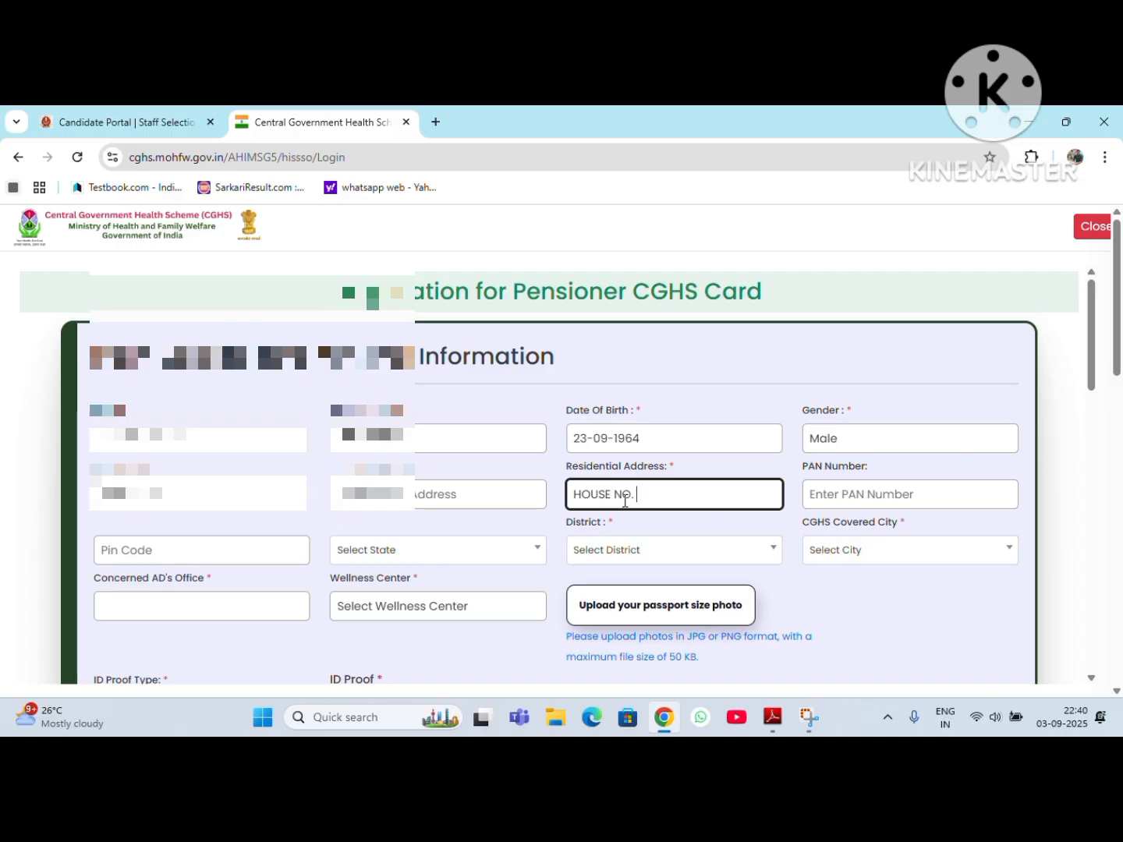
type(" GALI NO. AREA LLL")
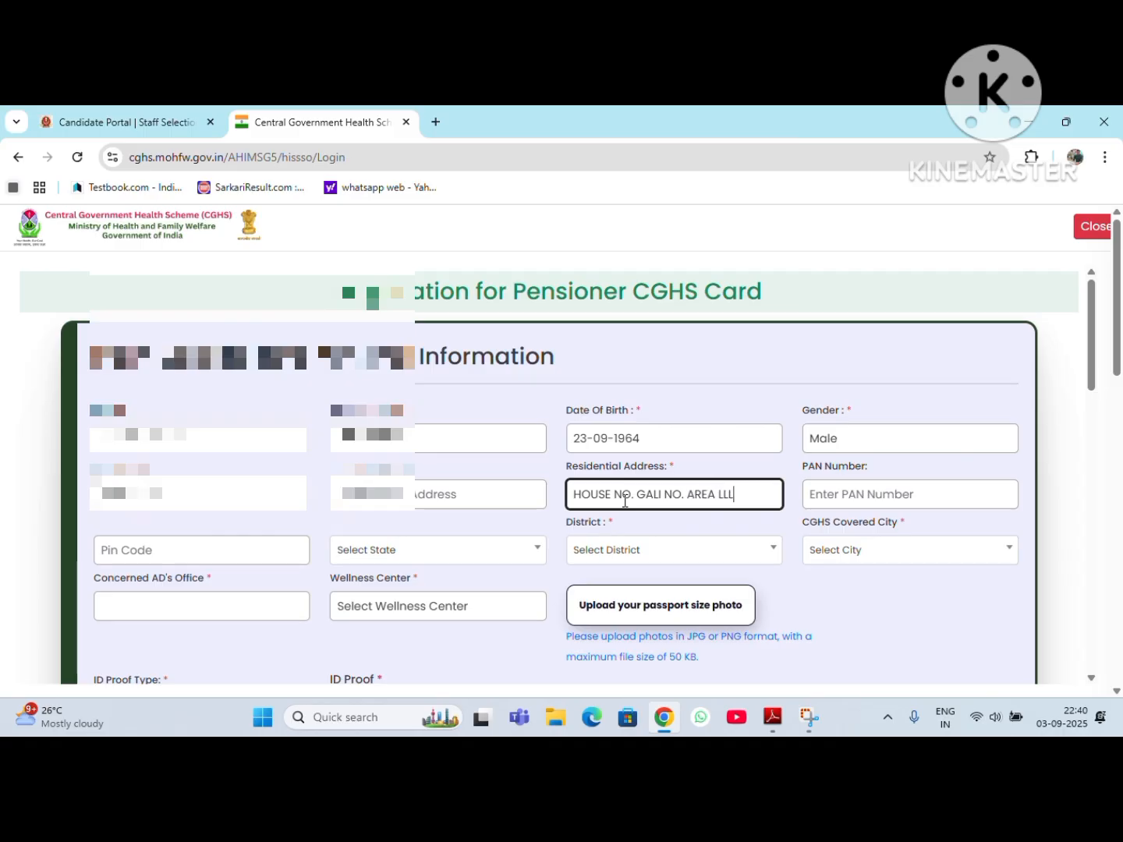
key("BackSpace")
key("BackSpace")
type("ANDMAKR")
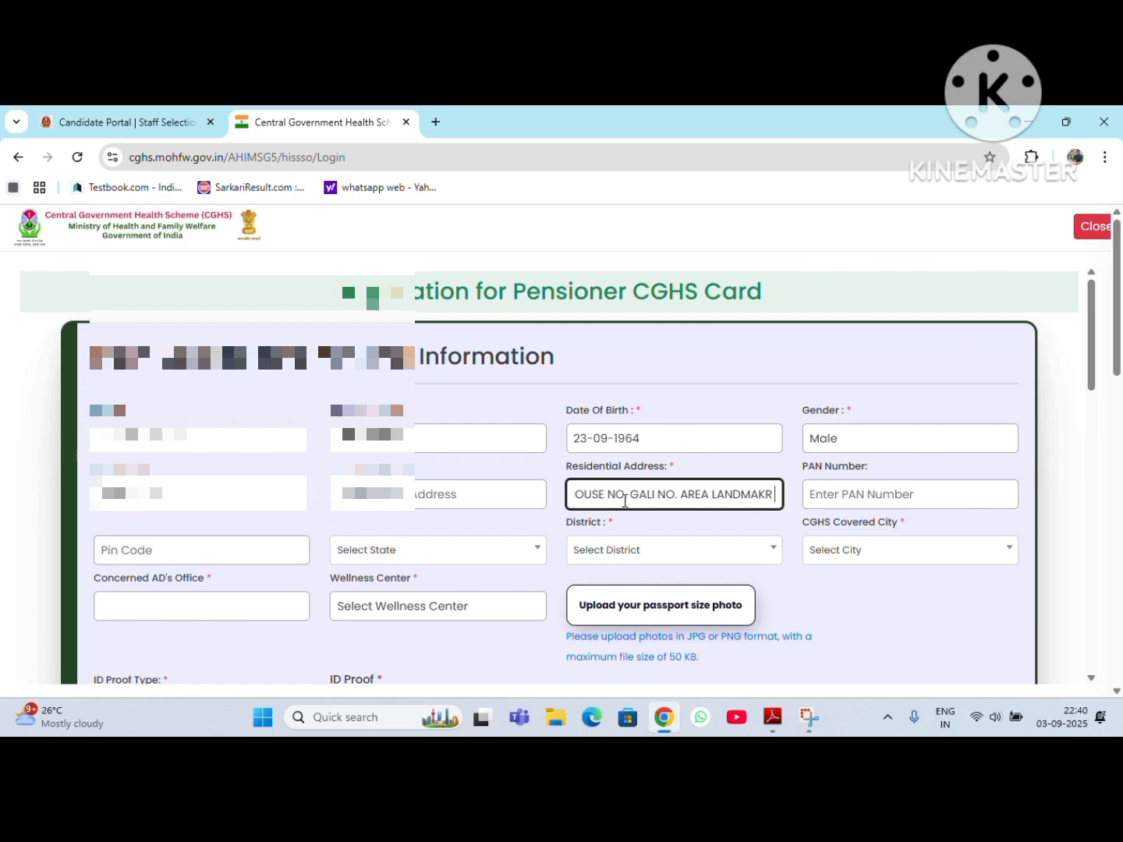
key("BackSpace")
key("BackSpace")
type("RK")
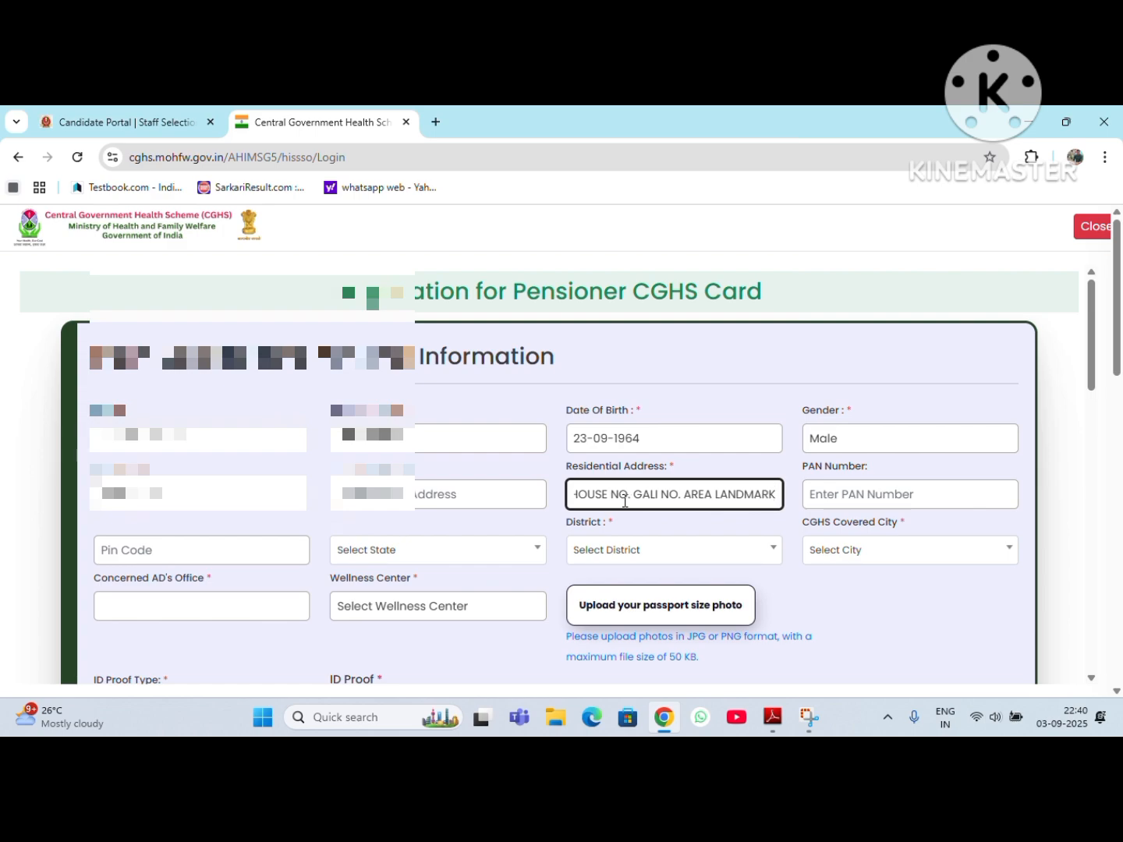
key("Tab")
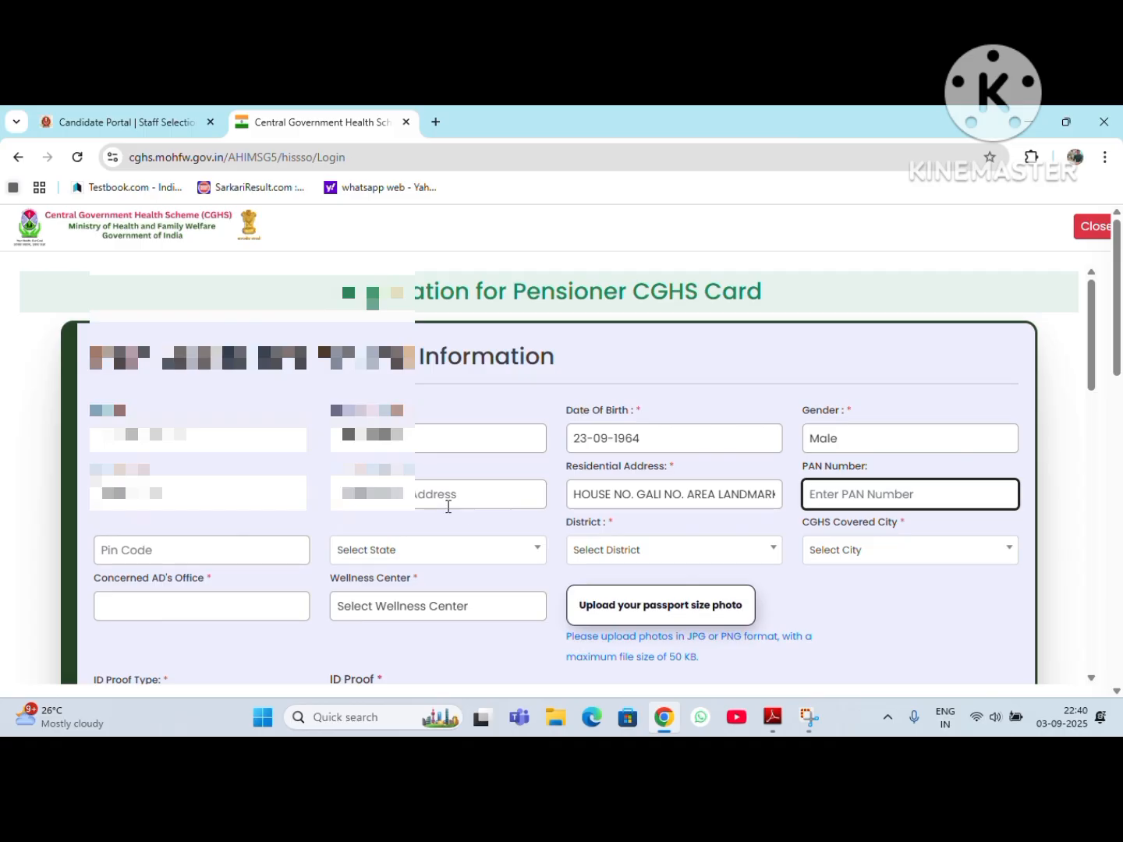
type("I10001")
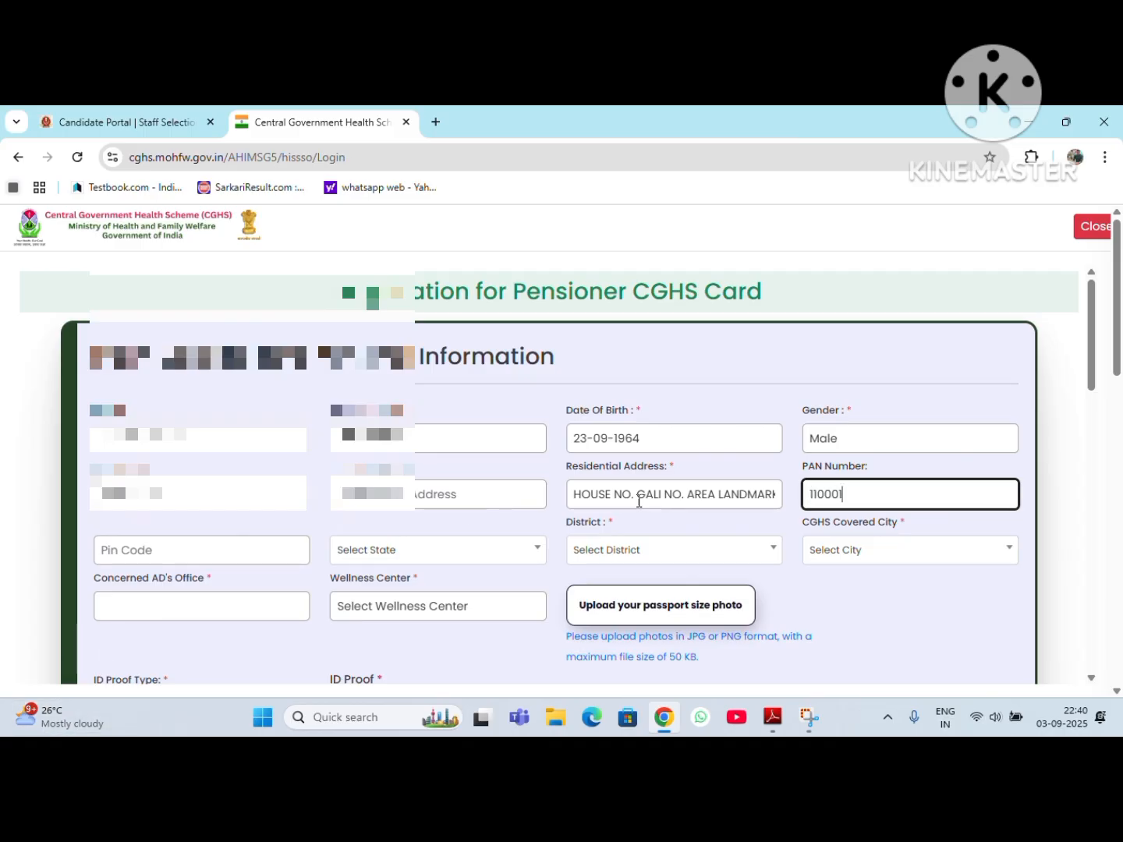
key("BackSpace")
key("BackSpace")
key("BackSpace")
key("BackSpace")
key("BackSpace")
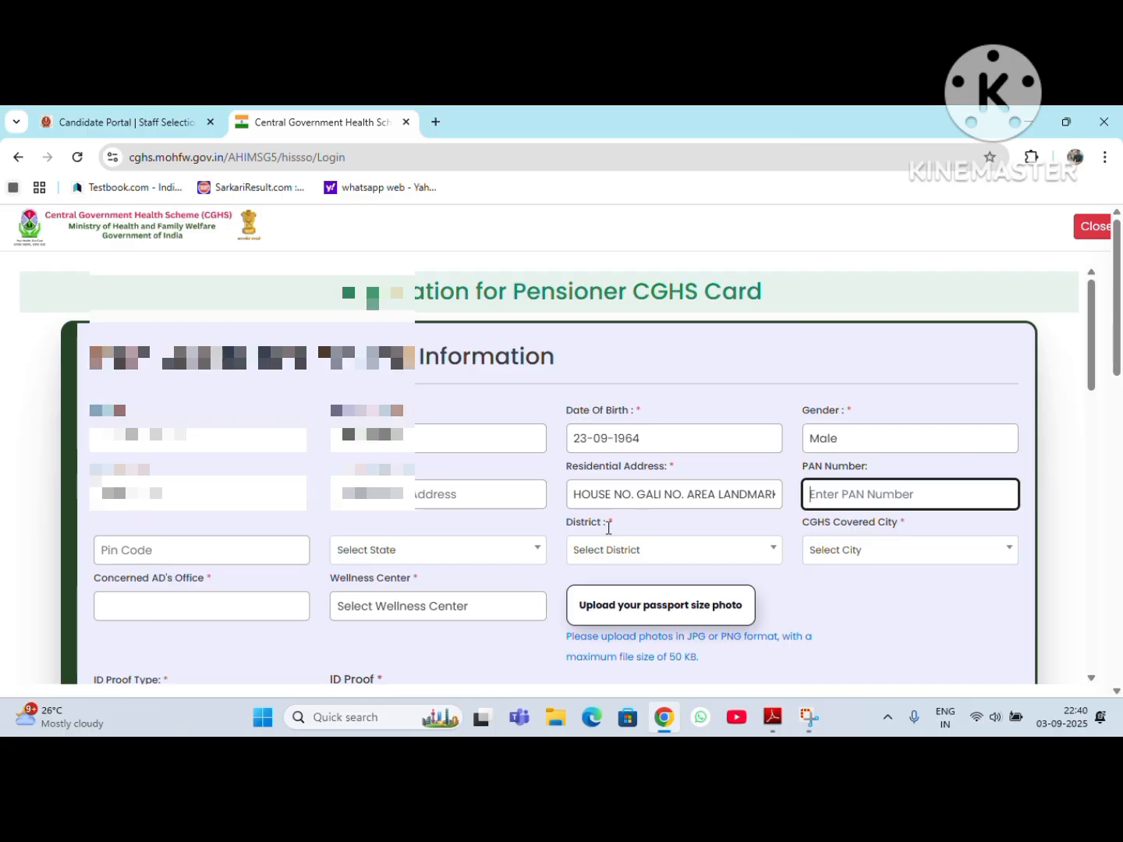
Step: Enter the address's postal pin code and set the state to Delhi and the district to New Delhi
left_click(119, 540)
type("11")
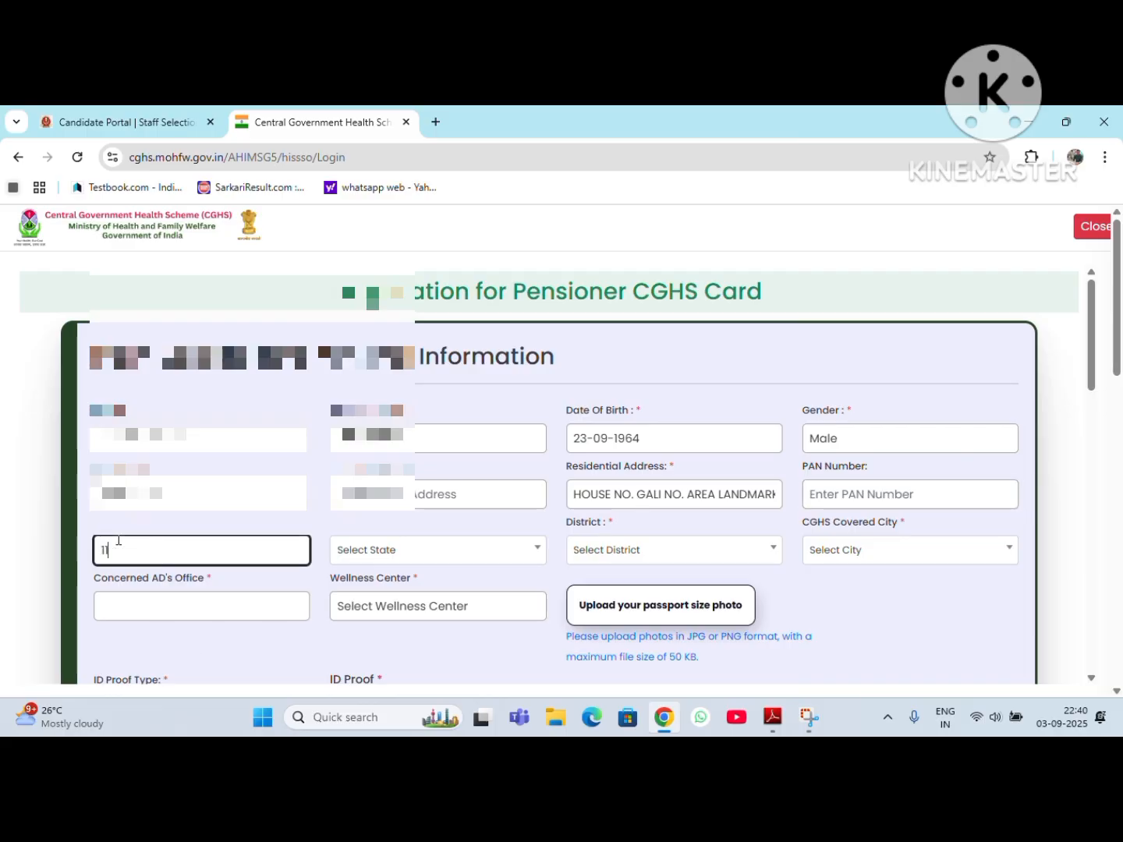
type("0001")
left_click(489, 551)
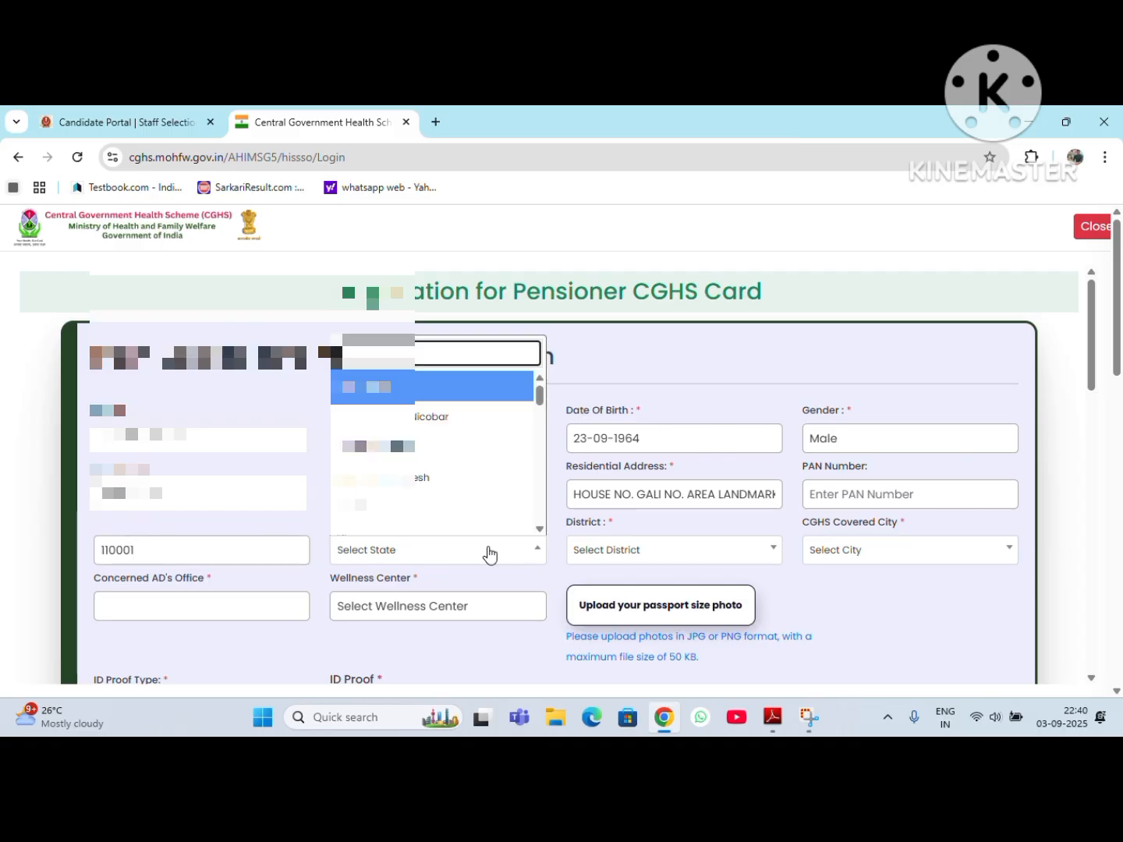
type("del")
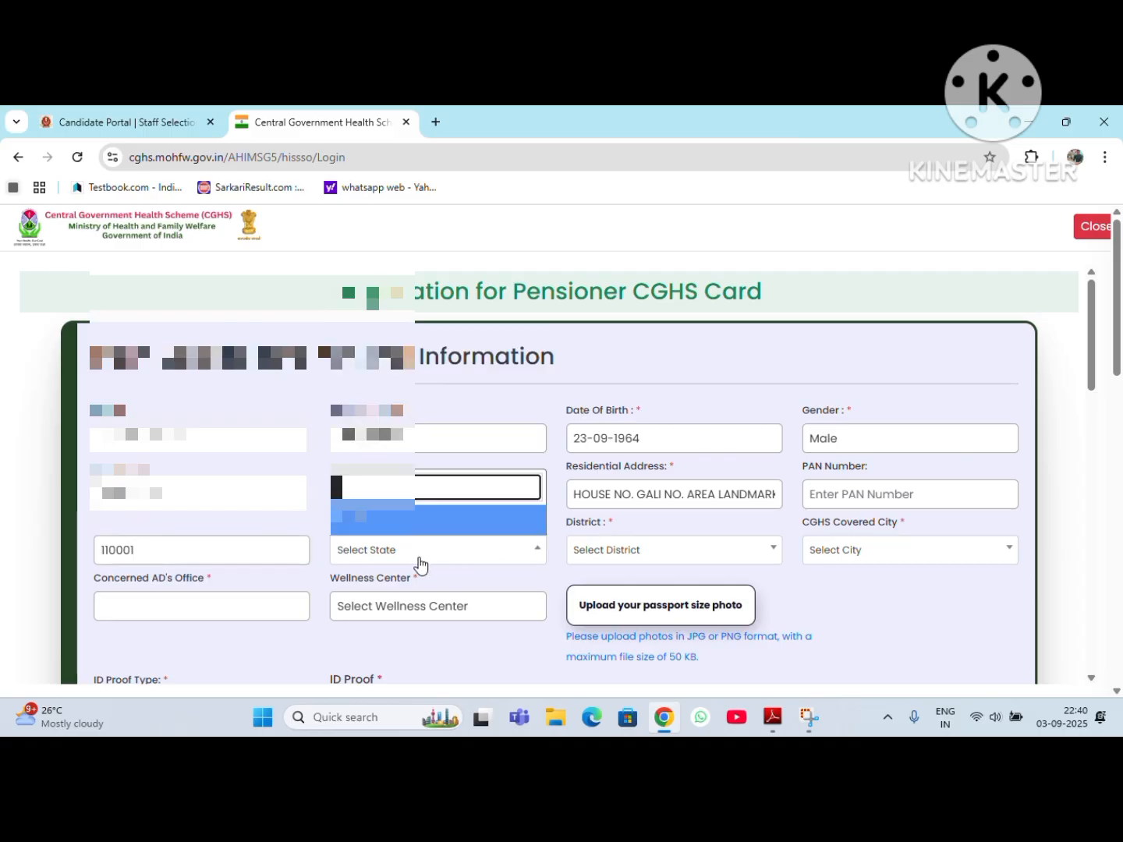
left_click(375, 518)
left_click(634, 552)
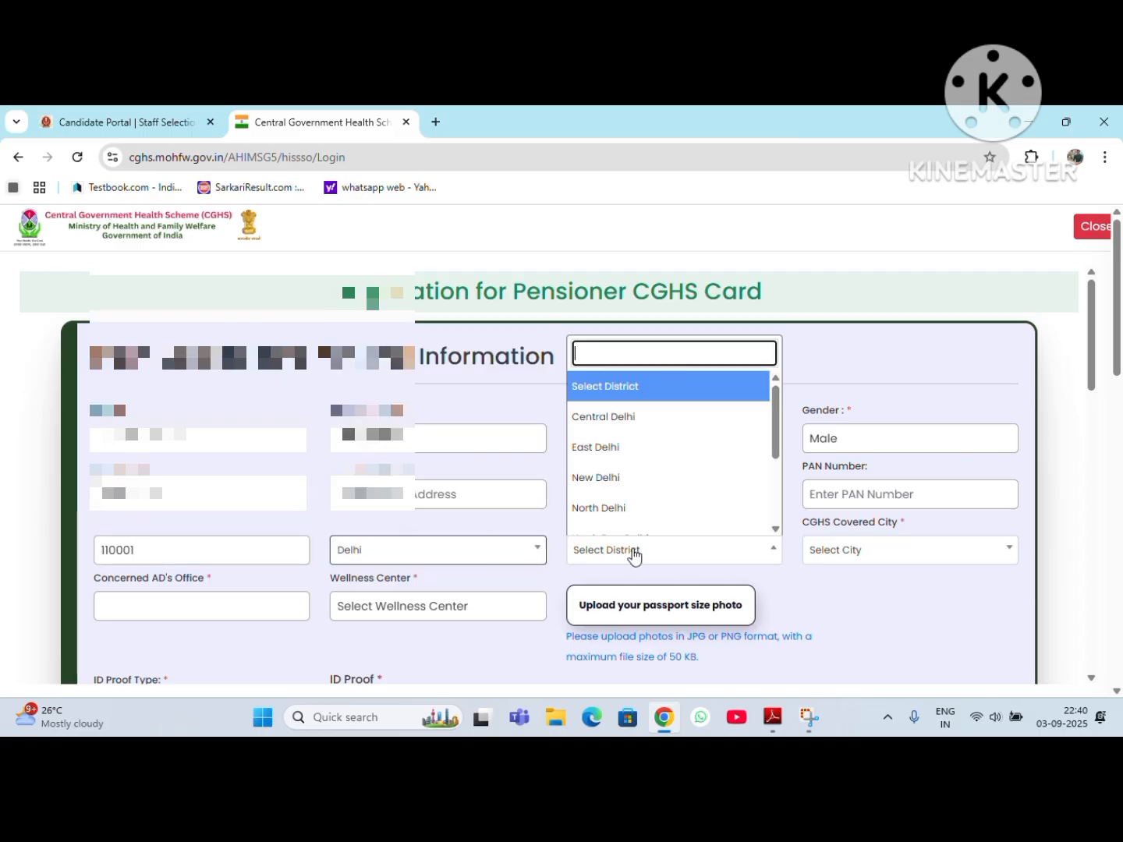
left_click(627, 479)
Step: Set the CGHS covered city to Delhi and choose Chandni Chowk as the wellness center
left_click(889, 555)
type("D")
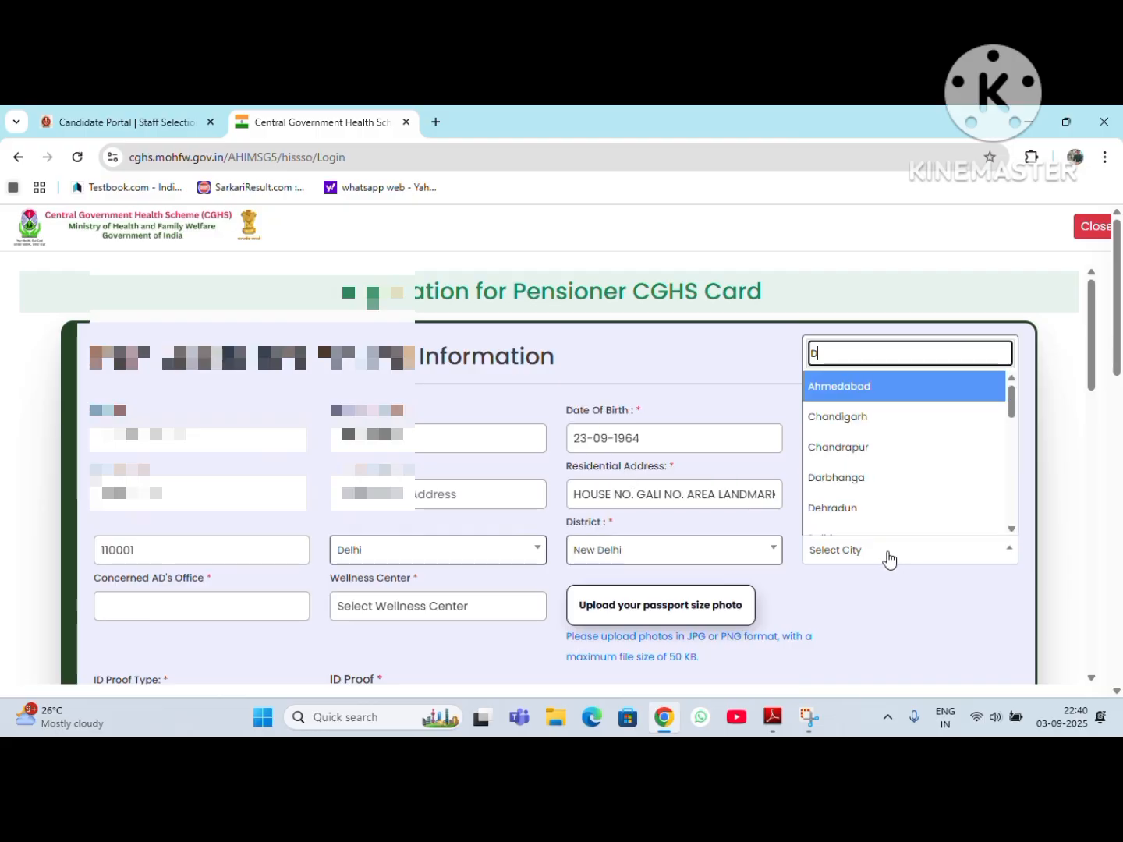
type("EL")
left_click(875, 521)
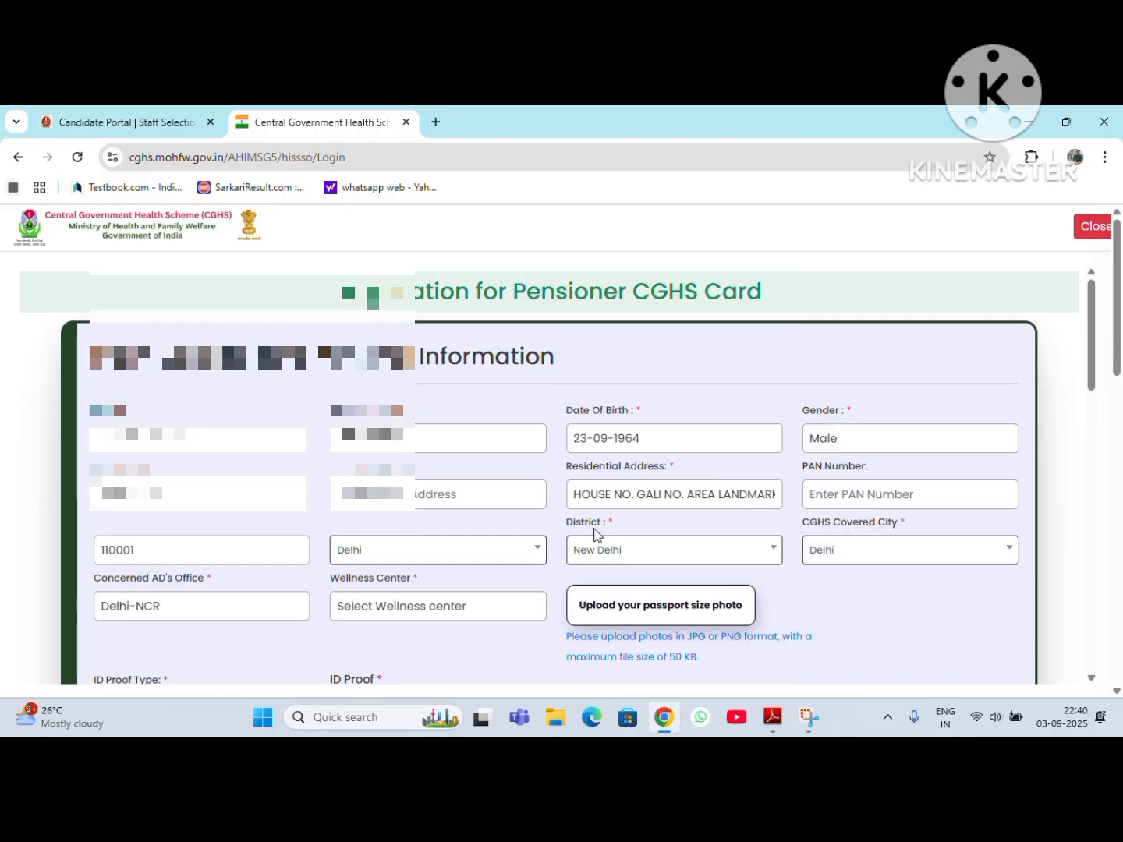
left_click(428, 616)
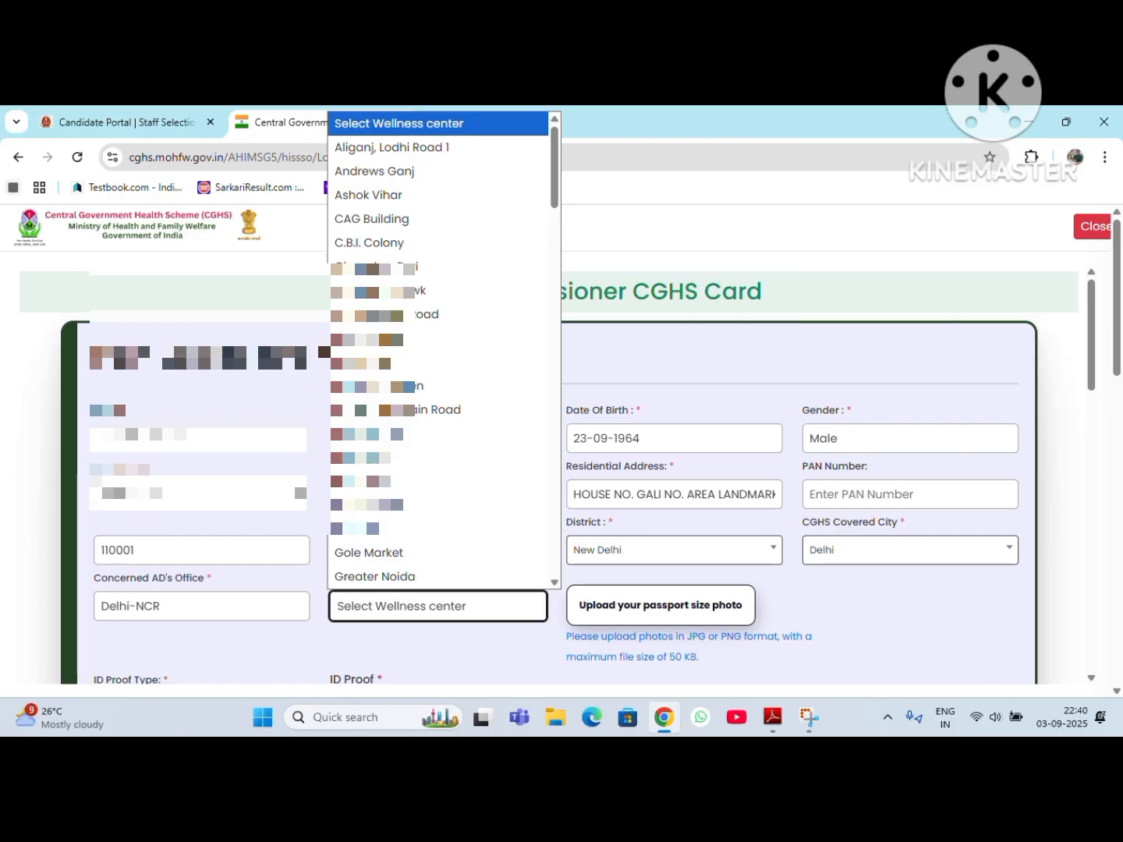
left_click(417, 290)
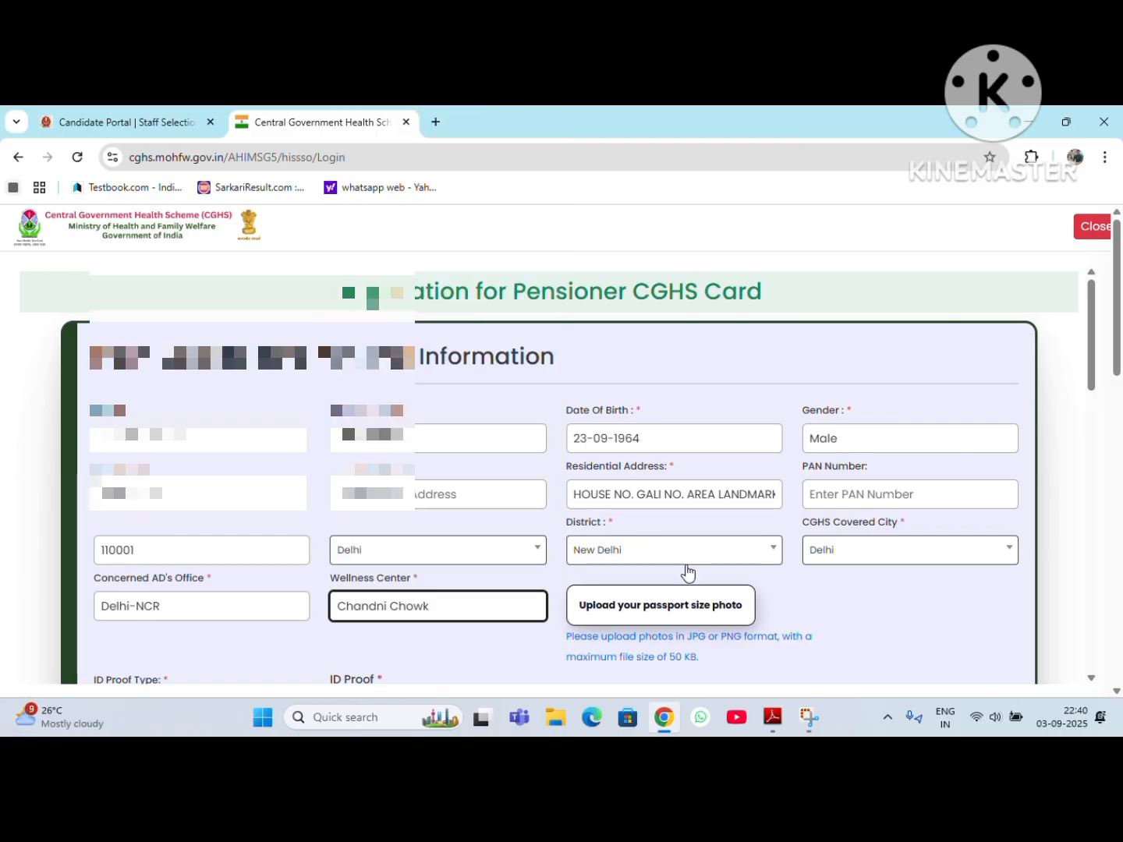
Step: Set the applicant's ID proof type to Driving License
scroll(687, 573, "down", 2)
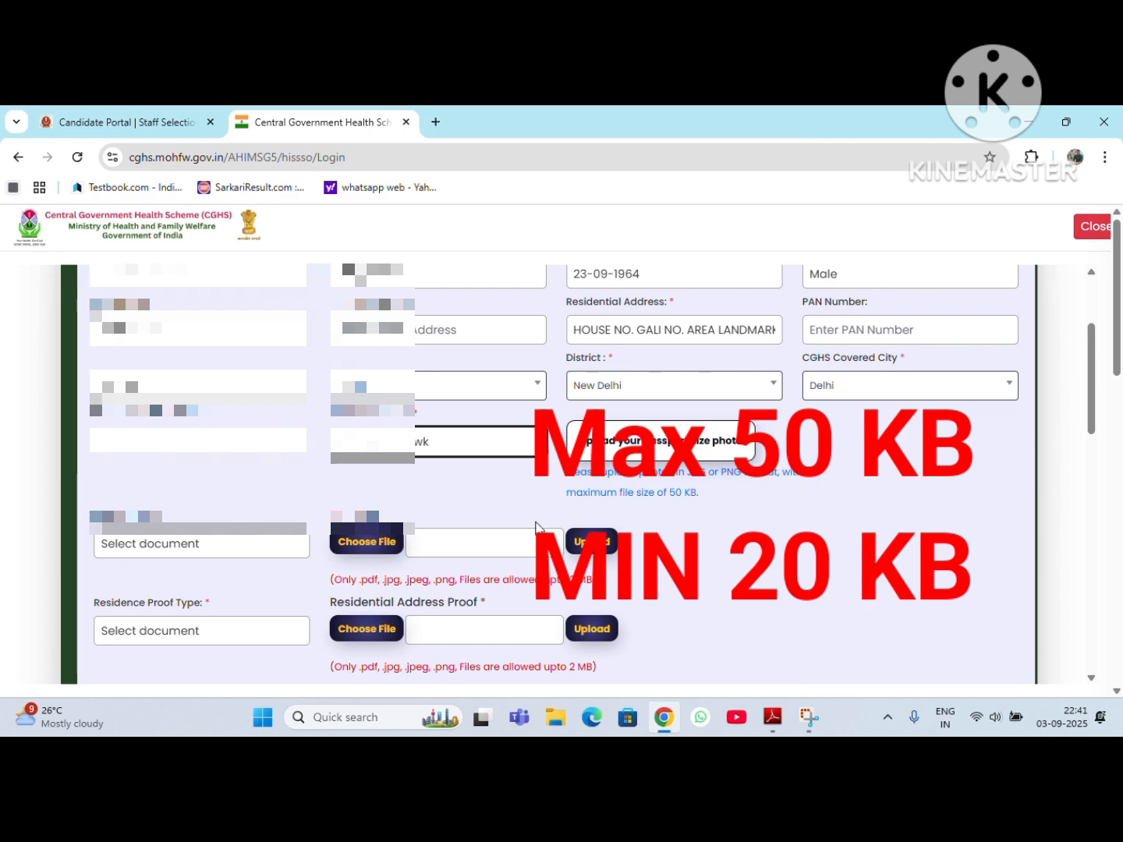
scroll(666, 477, "down", 2)
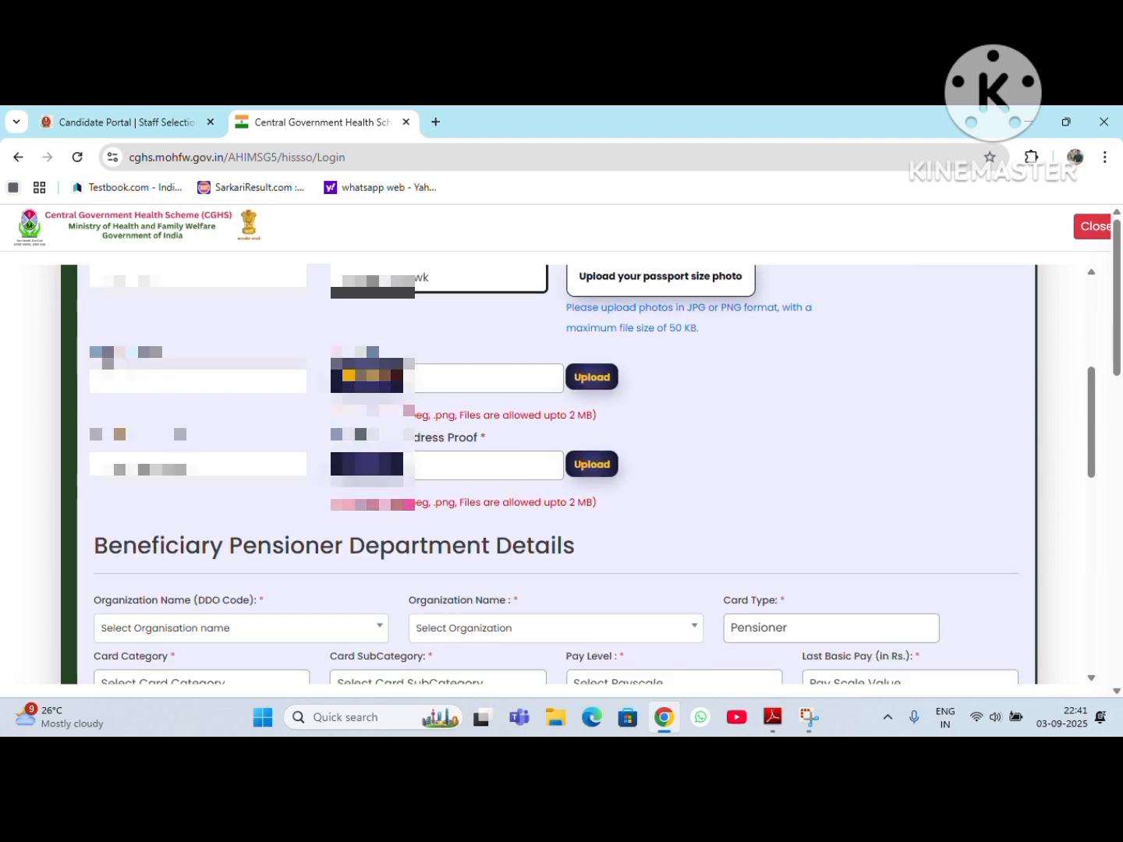
left_click(198, 381)
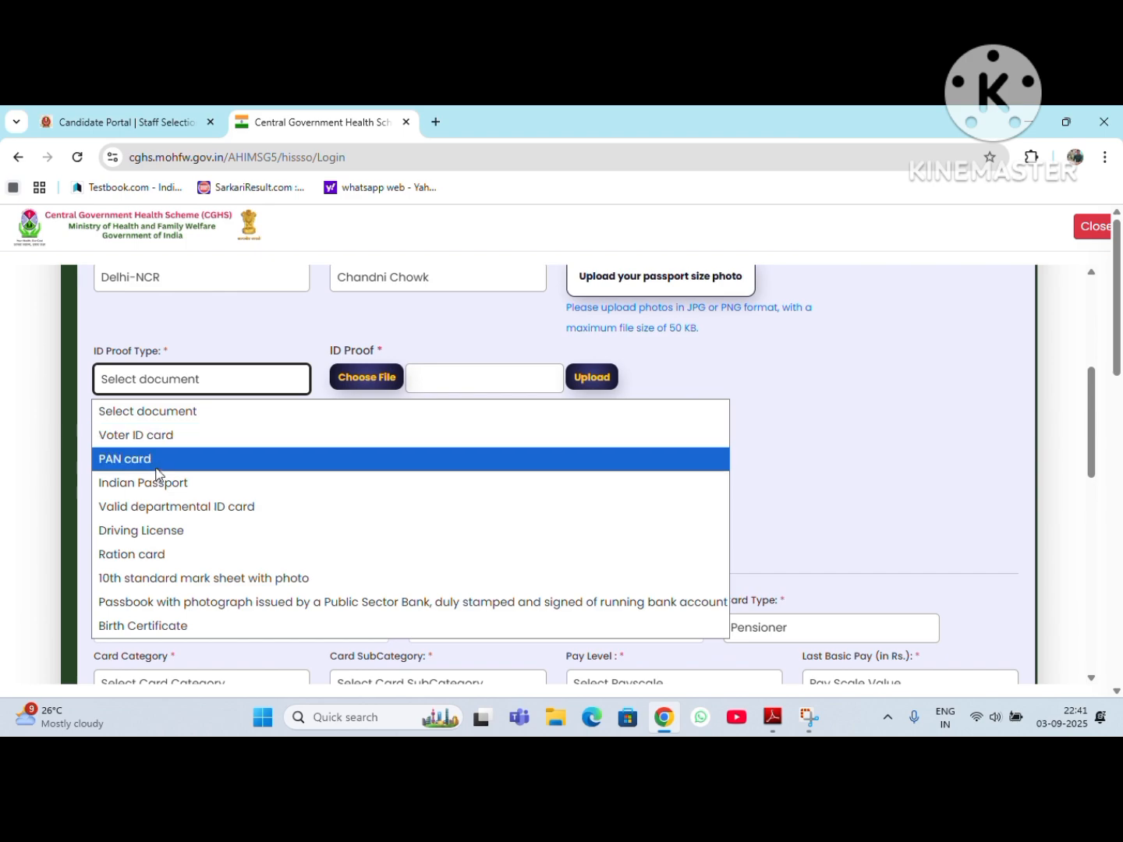
left_click(207, 509)
left_click(212, 392)
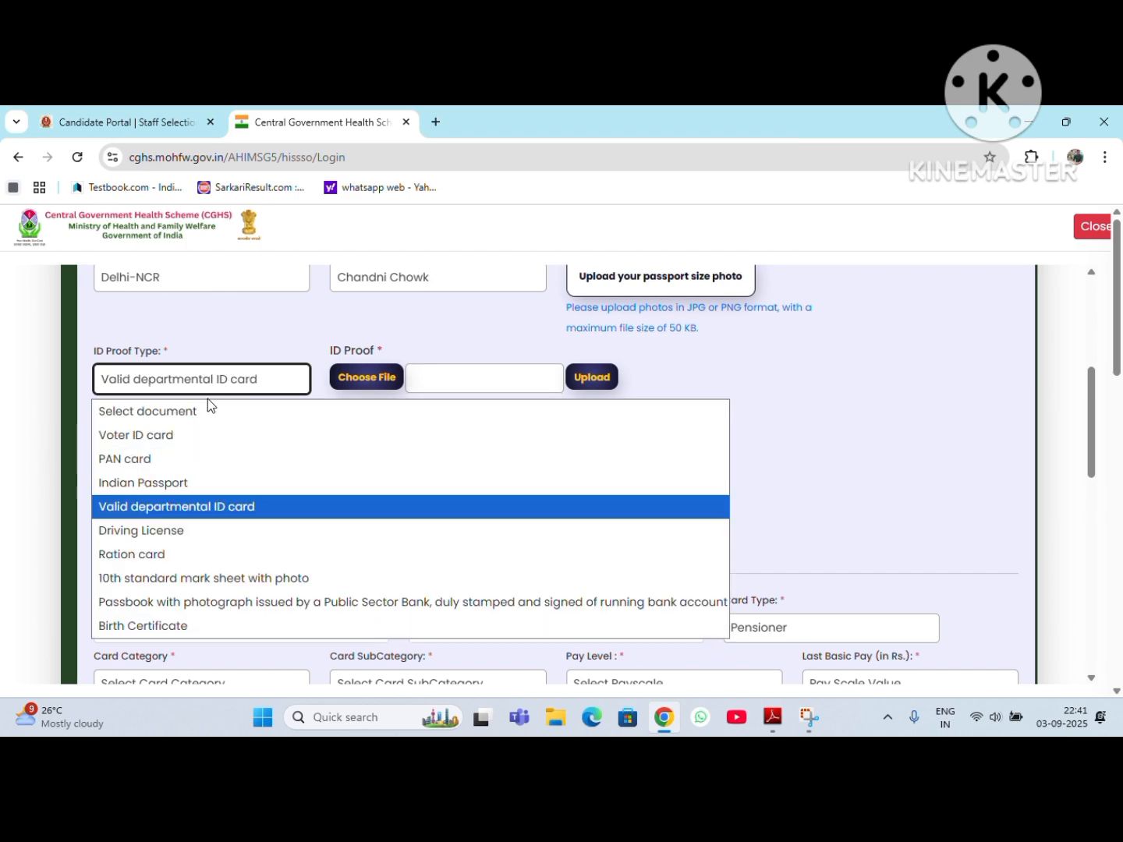
left_click(145, 530)
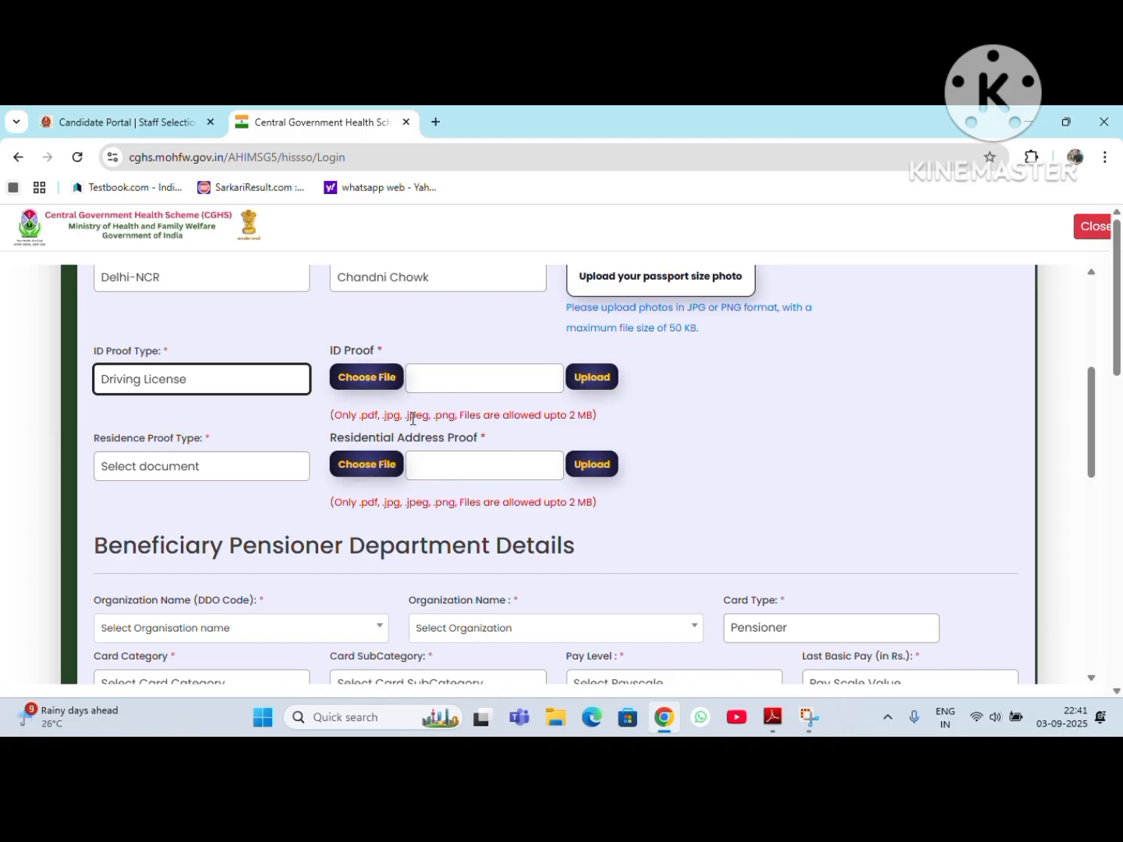
Step: Set the residence proof type to Registered Rent agreement and highlight the file size limits for both proof uploads
left_click(184, 468)
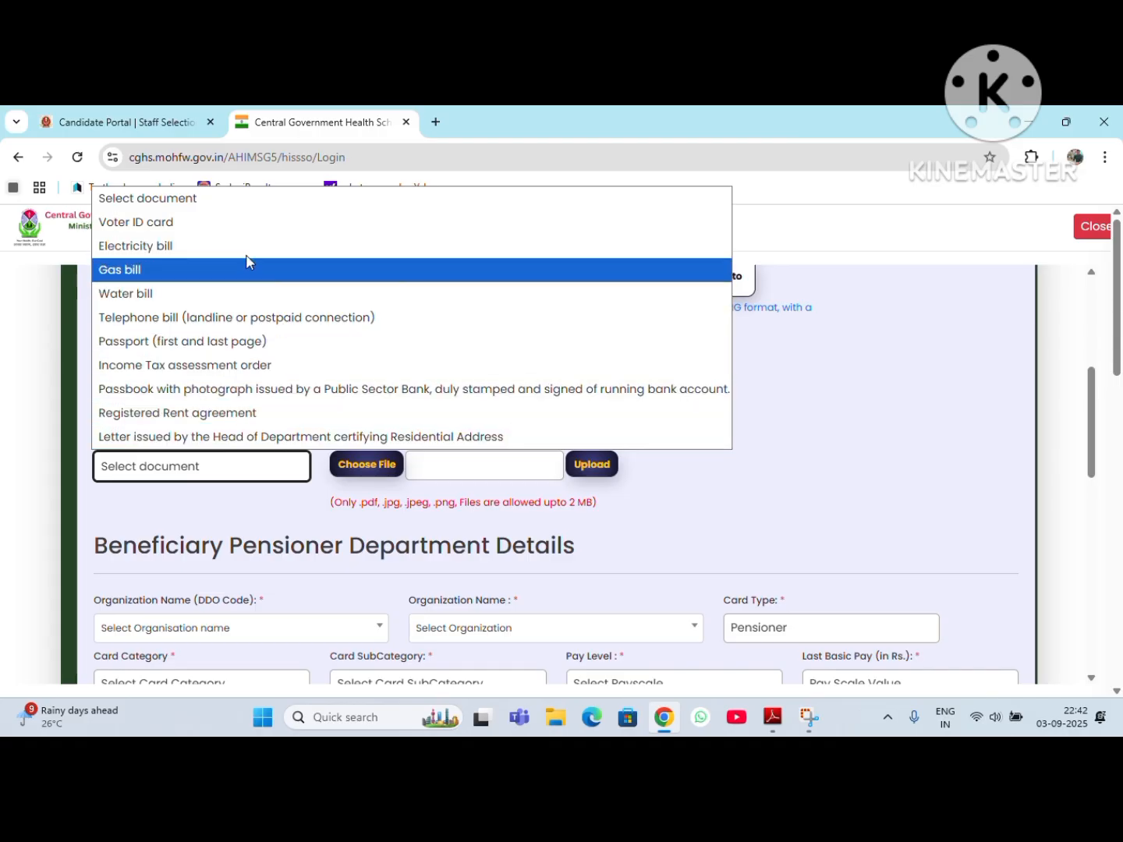
left_click(221, 413)
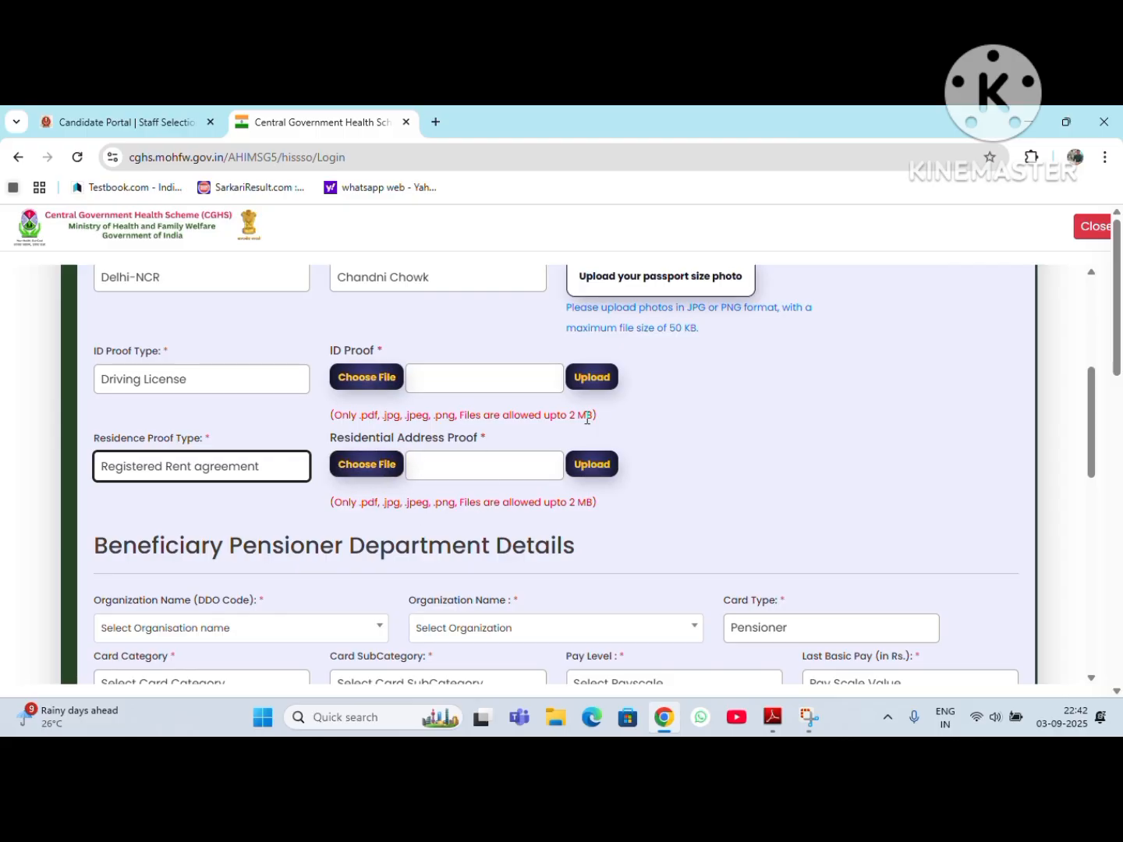
left_click_drag(570, 418, 615, 423)
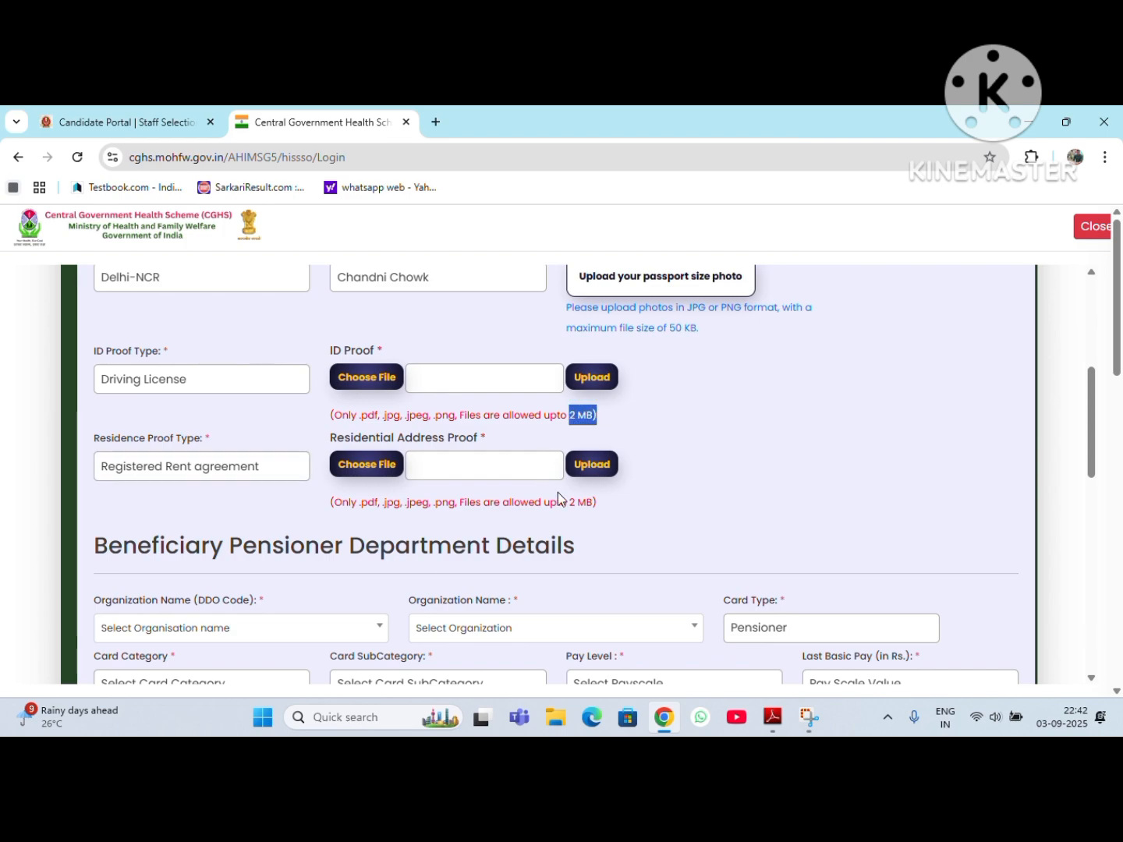
left_click_drag(575, 502, 599, 503)
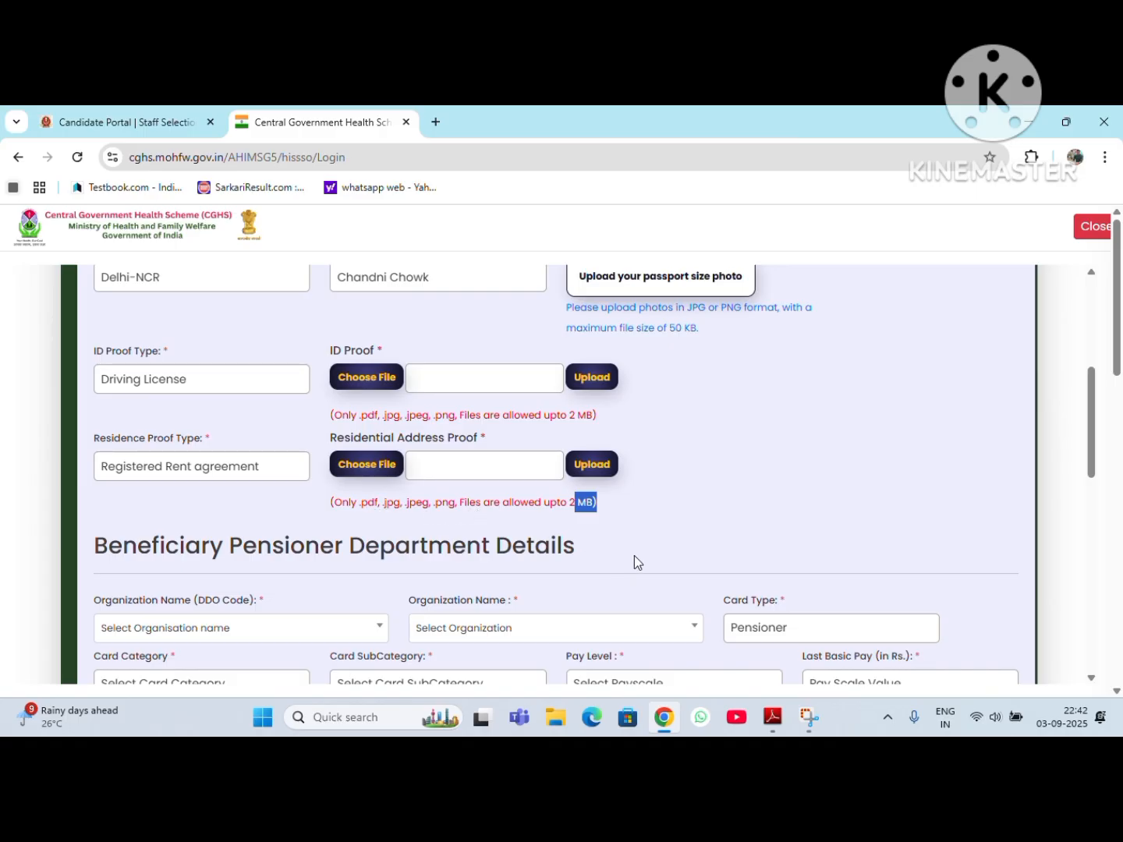
Step: Search the DDO organization names for "MINISTRY OF HEALTH AND FAMILY WELFARE" and select its Principal Accounts Office at Nirman Bhavan, New Delhi
scroll(675, 502, "down", 3)
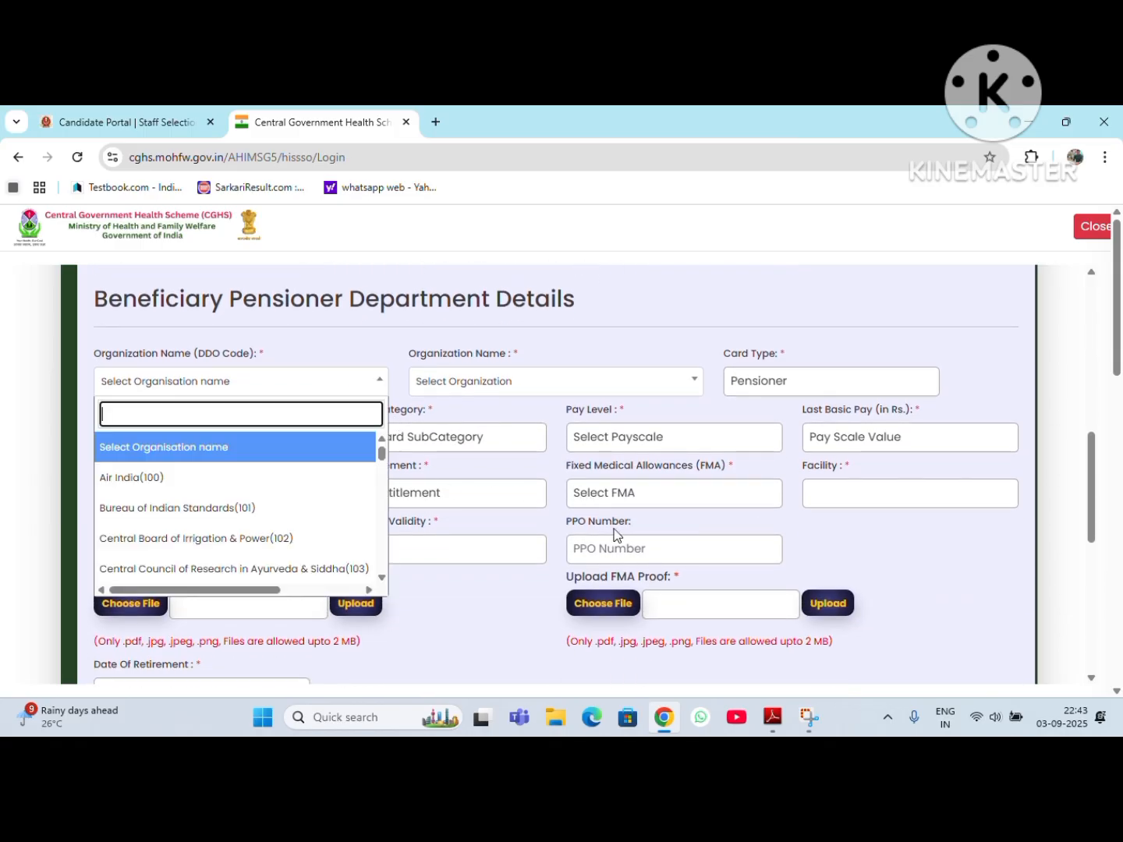
left_click(366, 382)
type("M")
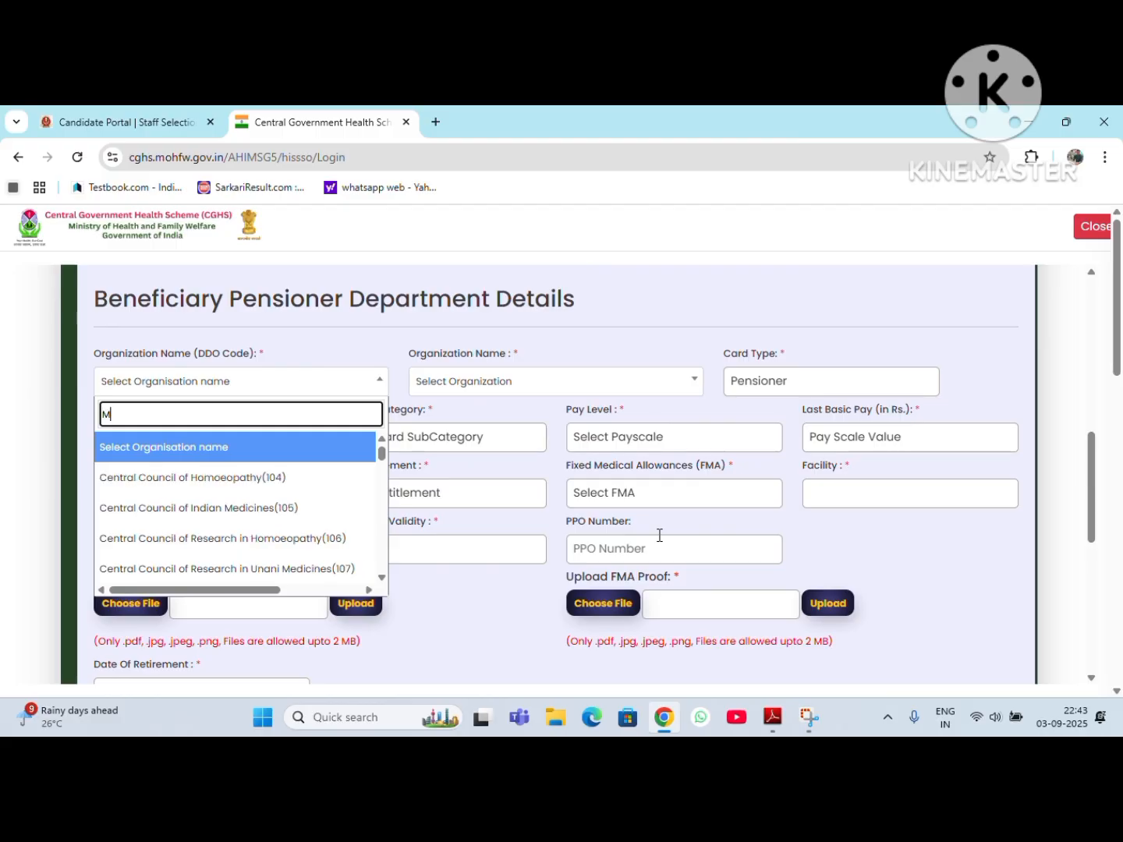
type("INI")
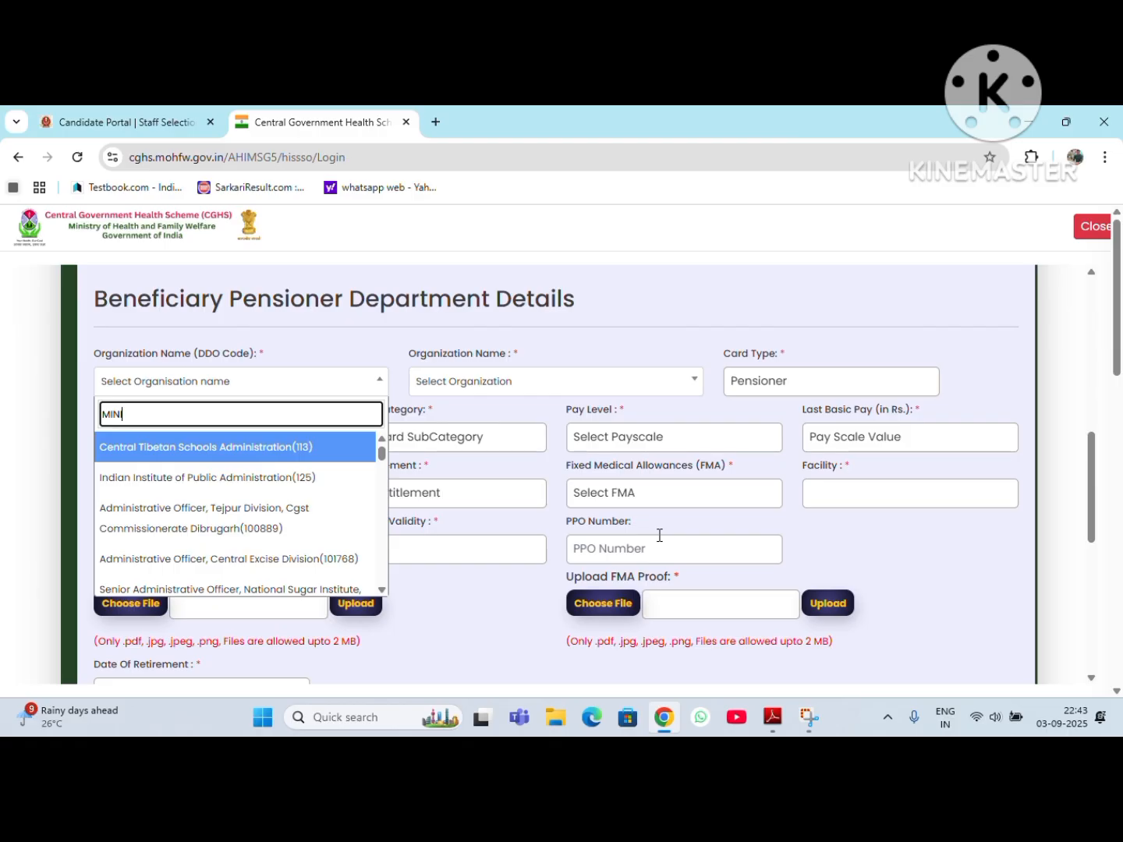
type("STRY OF ")
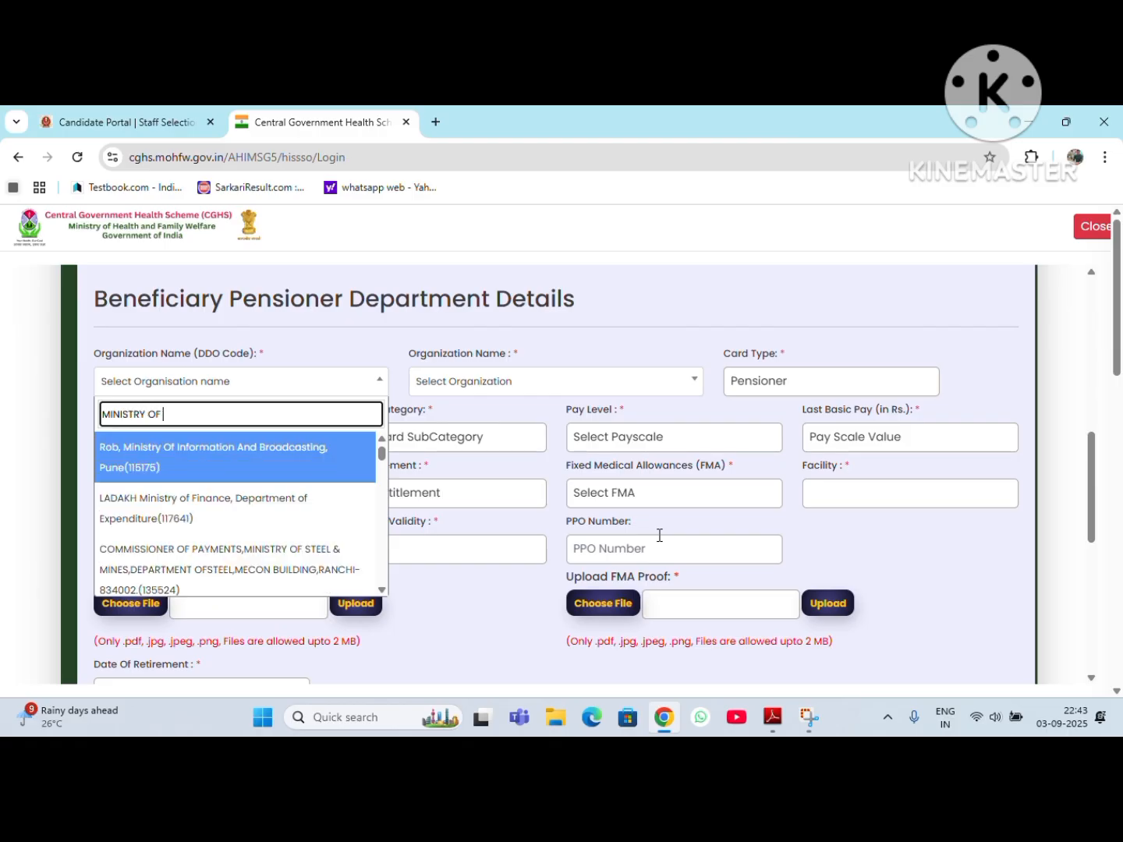
type("HEALTHA ND")
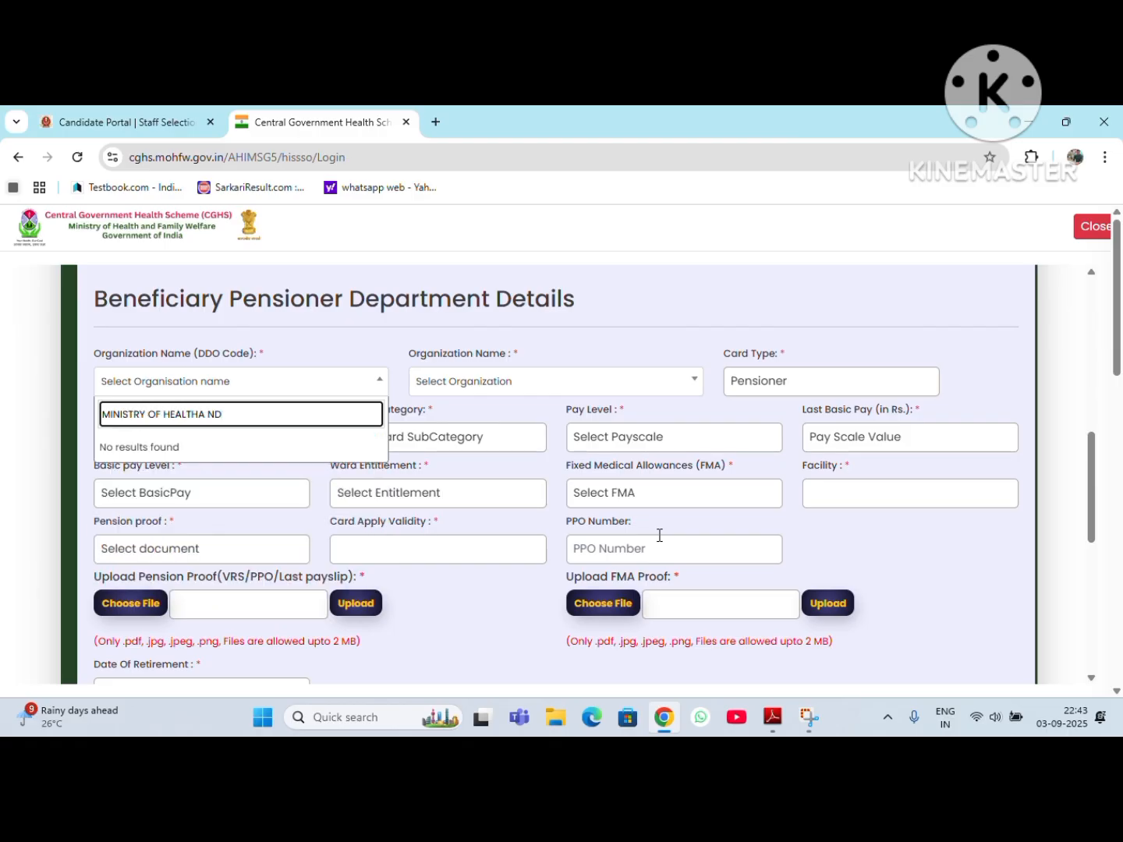
key("BackSpace")
key("BackSpace")
type("AND")
key("BackSpace")
key("BackSpace")
key("BackSpace")
key("BackSpace")
key("BackSpace")
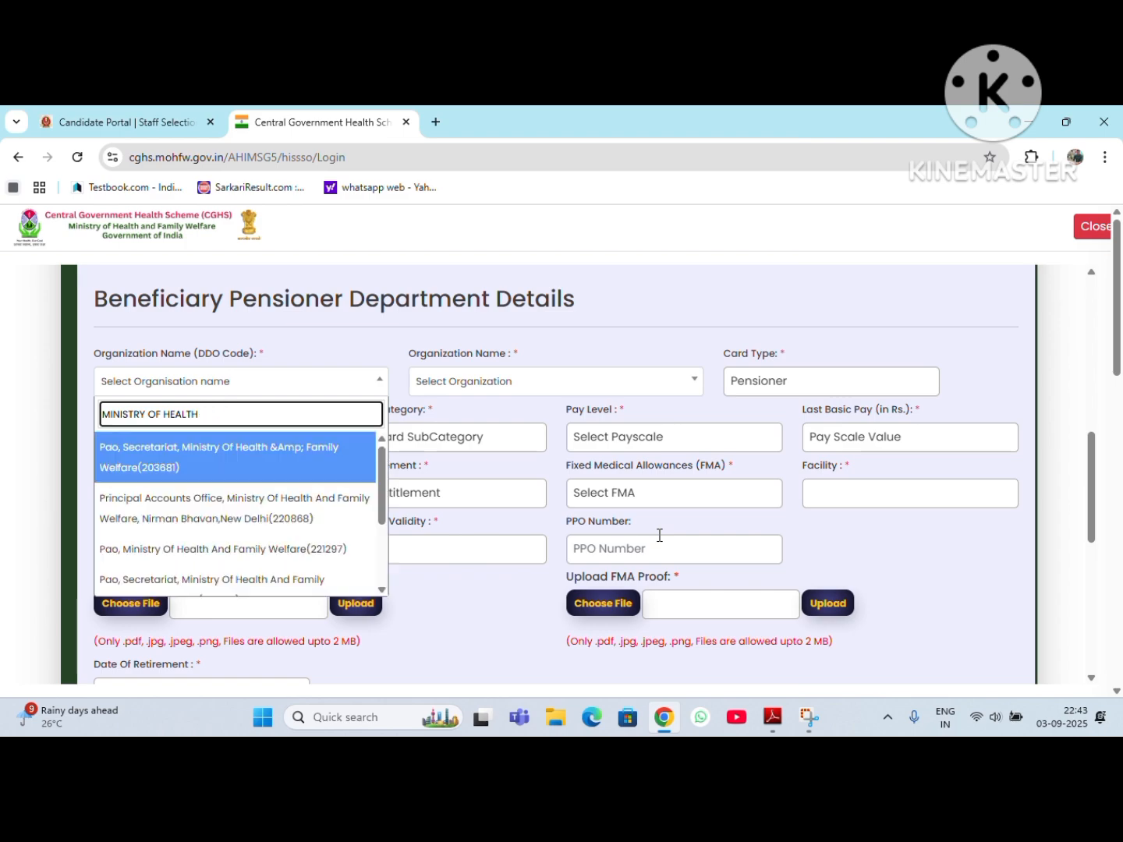
type("AND F")
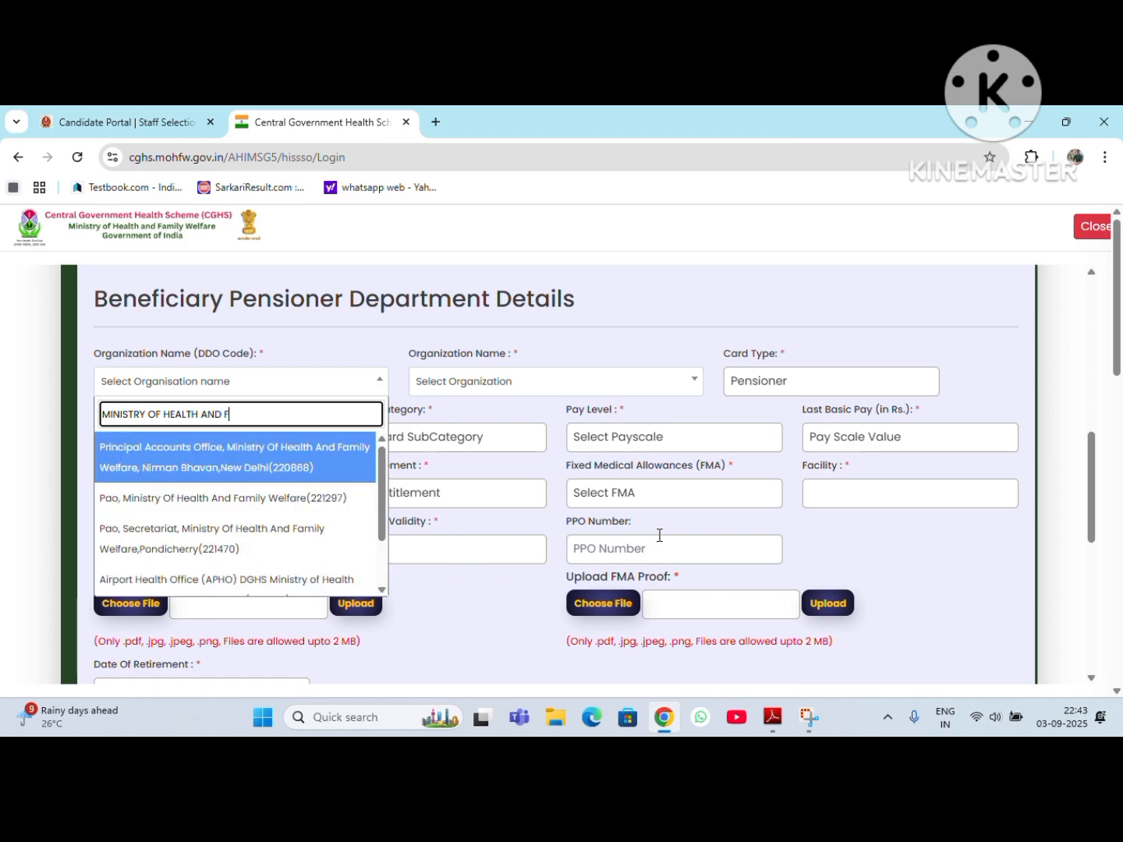
type("AMILY WELFARE")
left_click(234, 468)
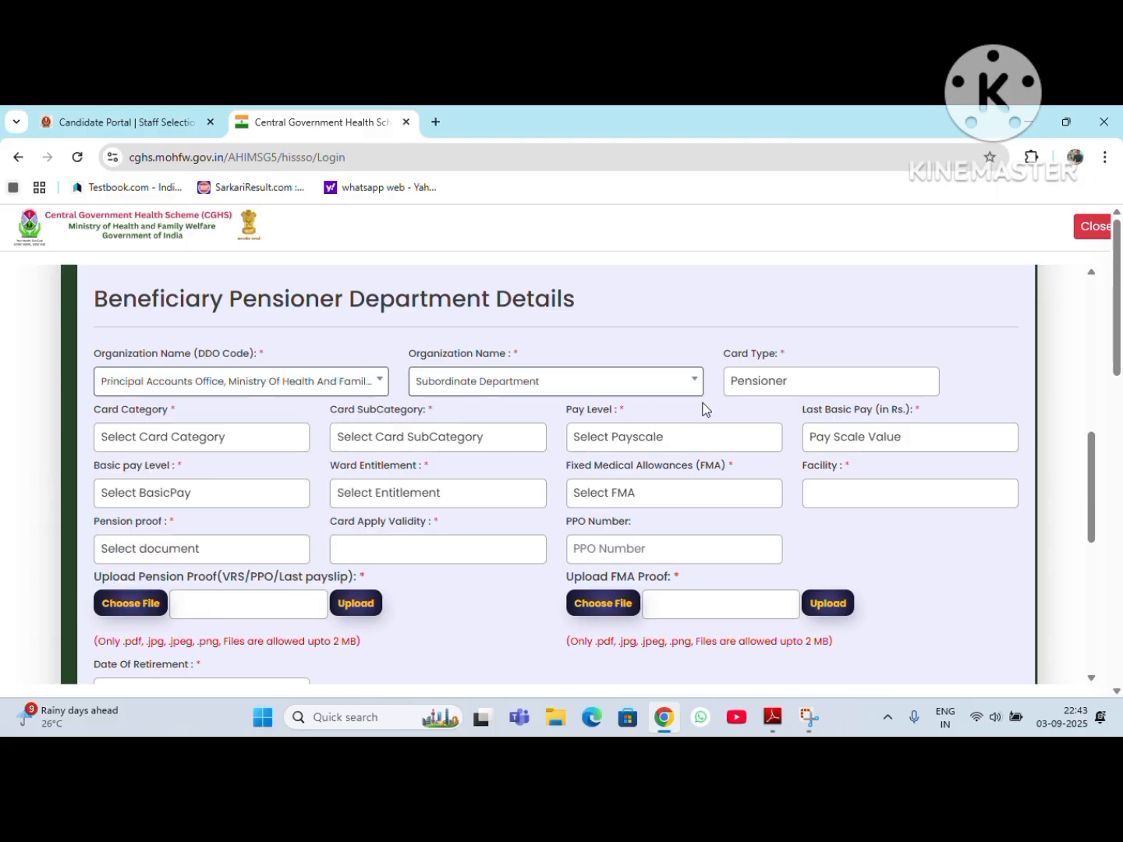
left_click(353, 390)
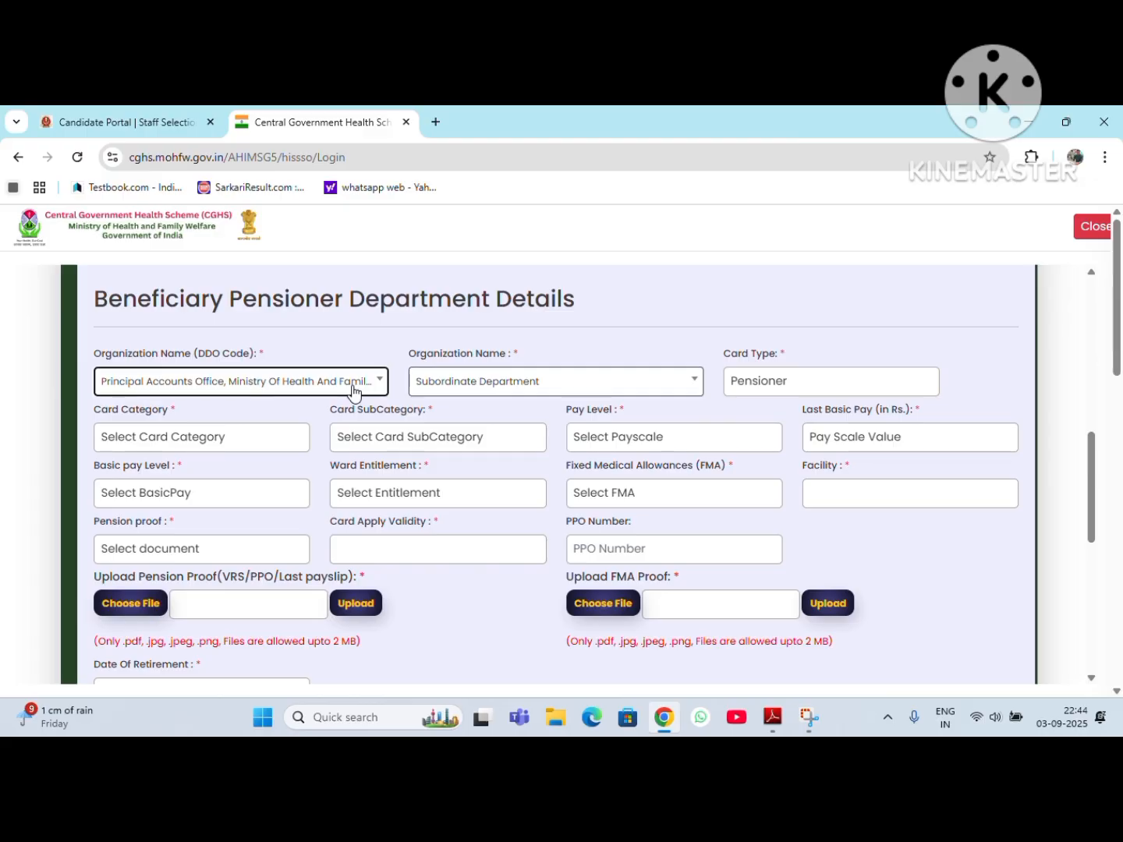
left_click(355, 393)
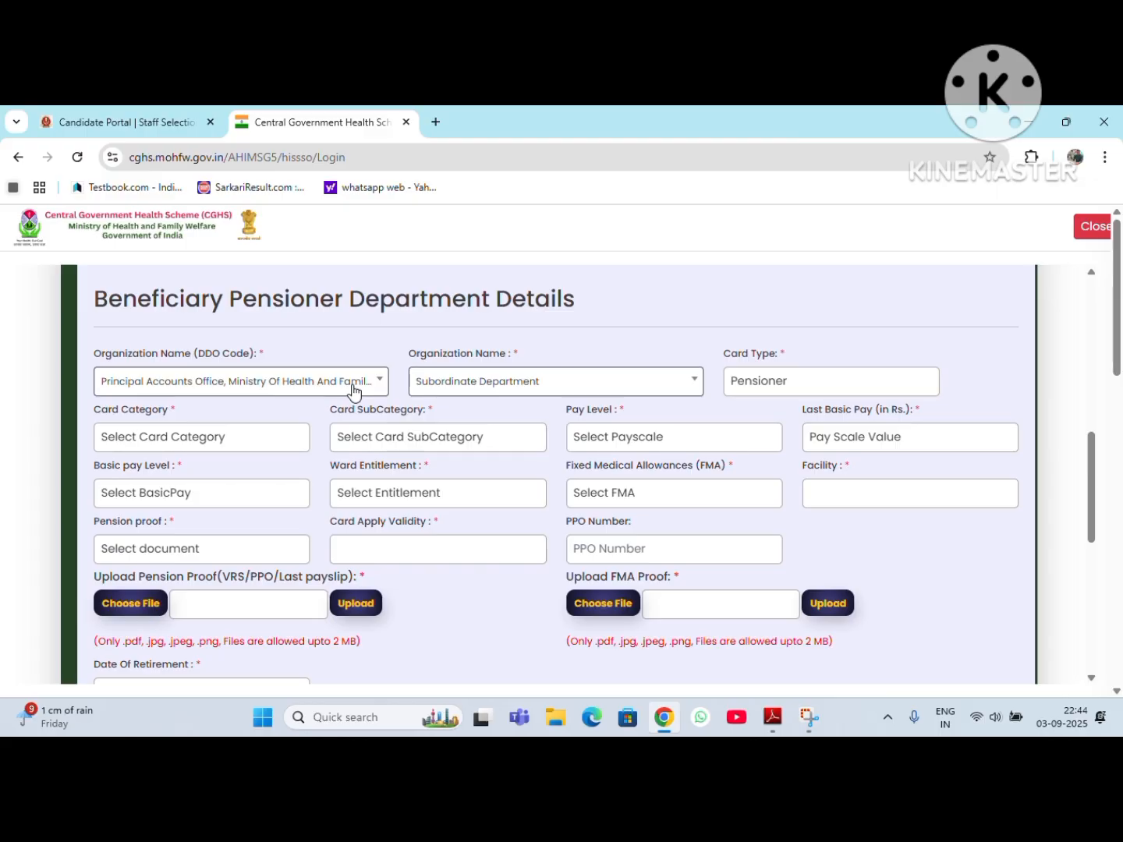
Step: Set the card category in the pensioner department details to Pensioner
left_click(784, 381)
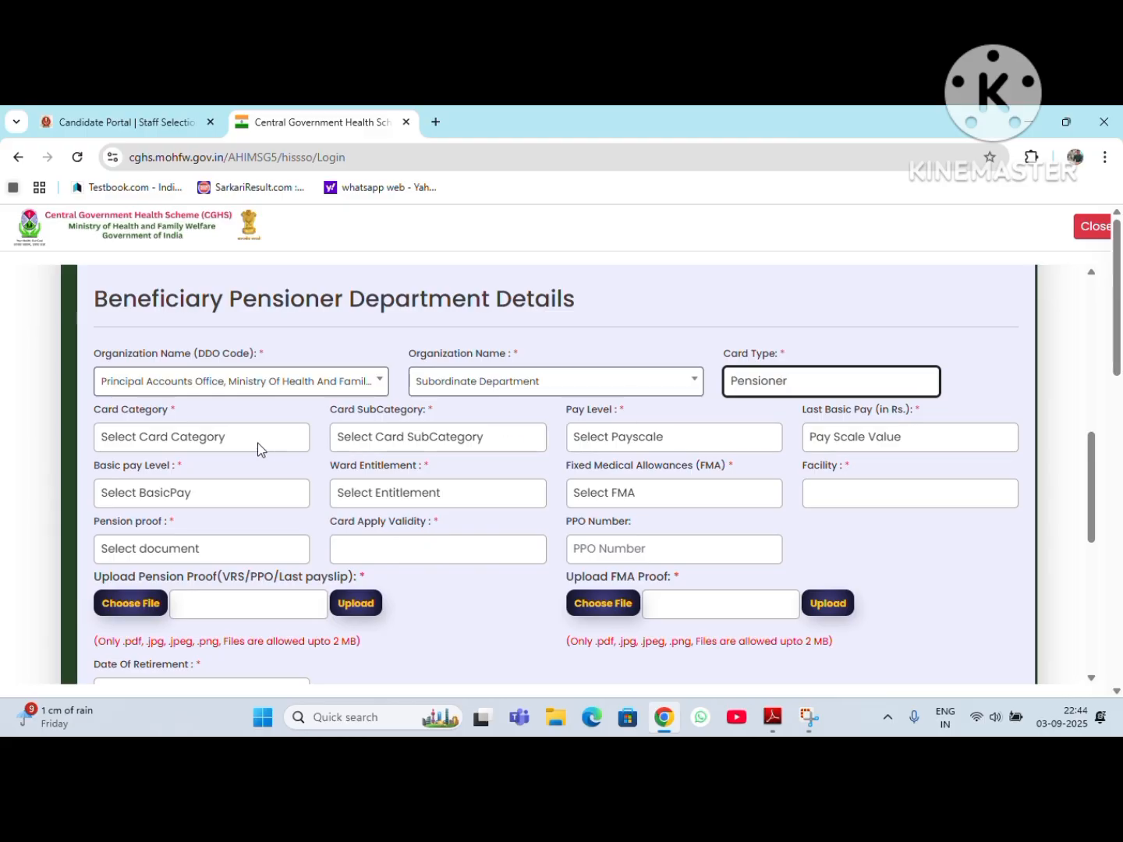
left_click(209, 441)
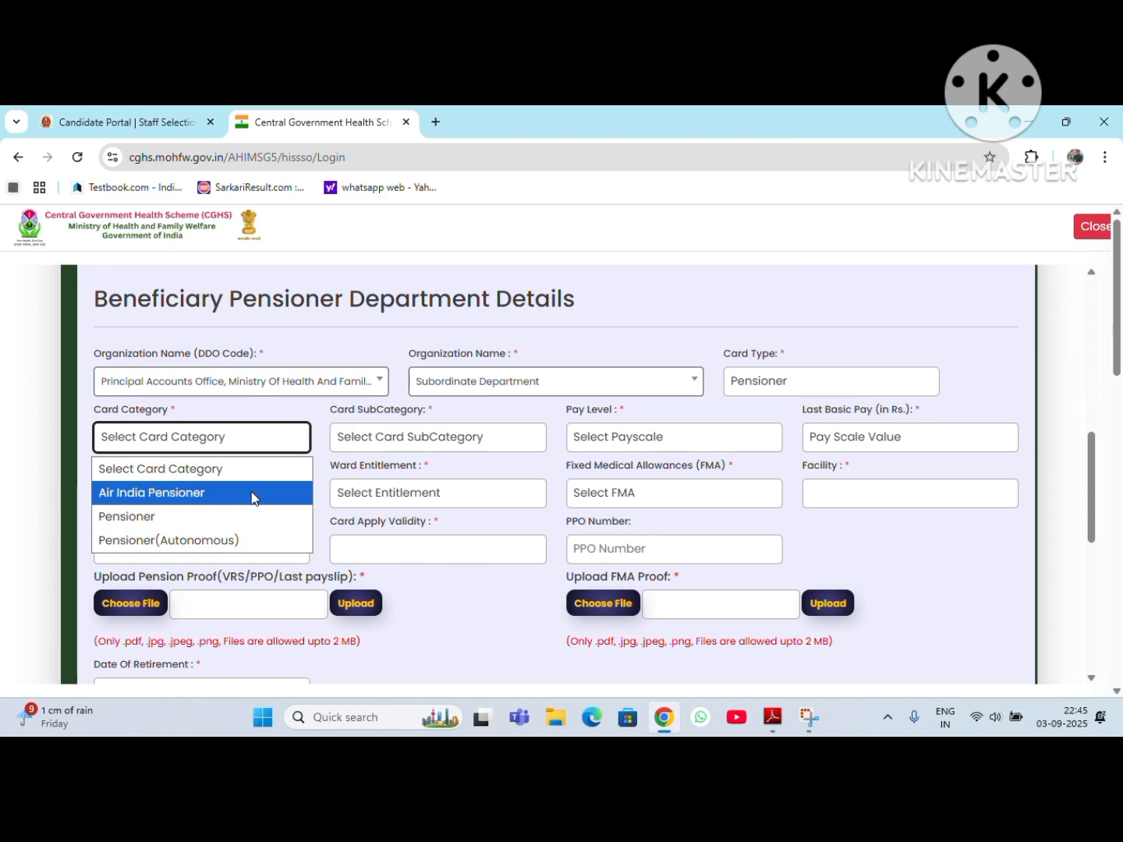
left_click(186, 523)
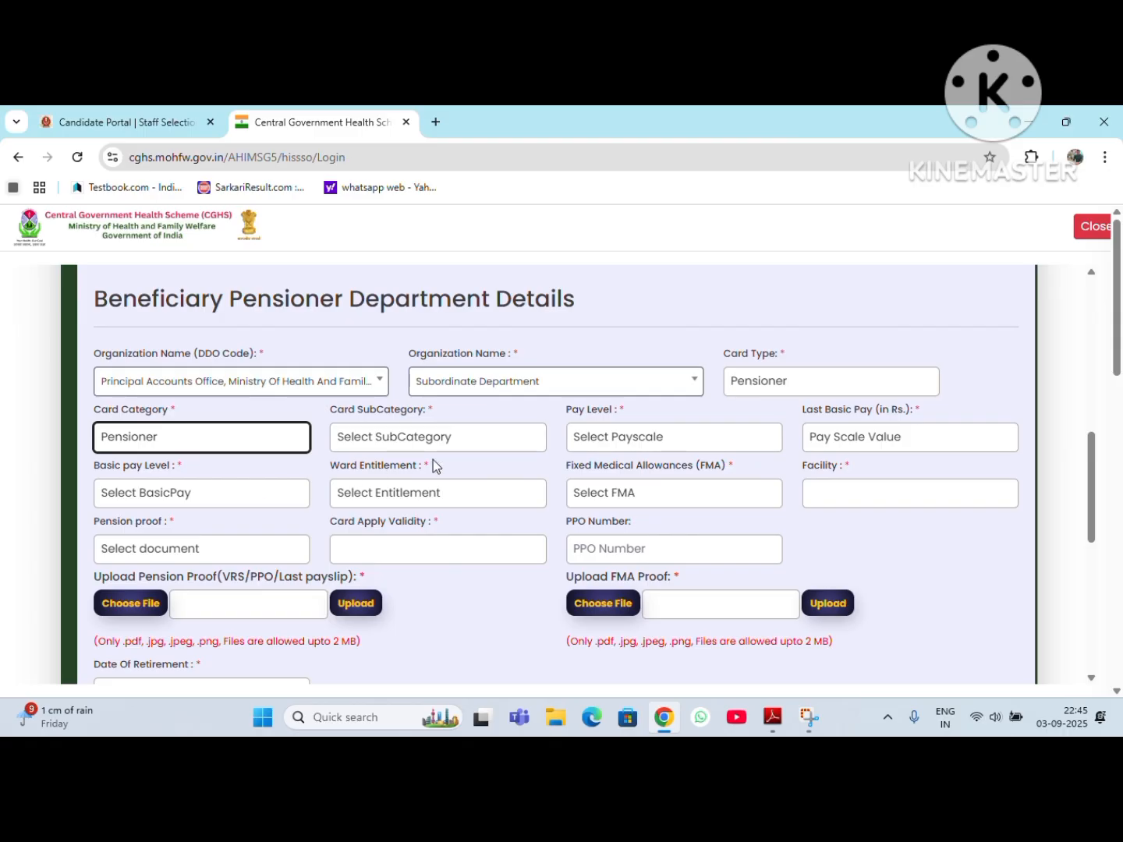
left_click(631, 442)
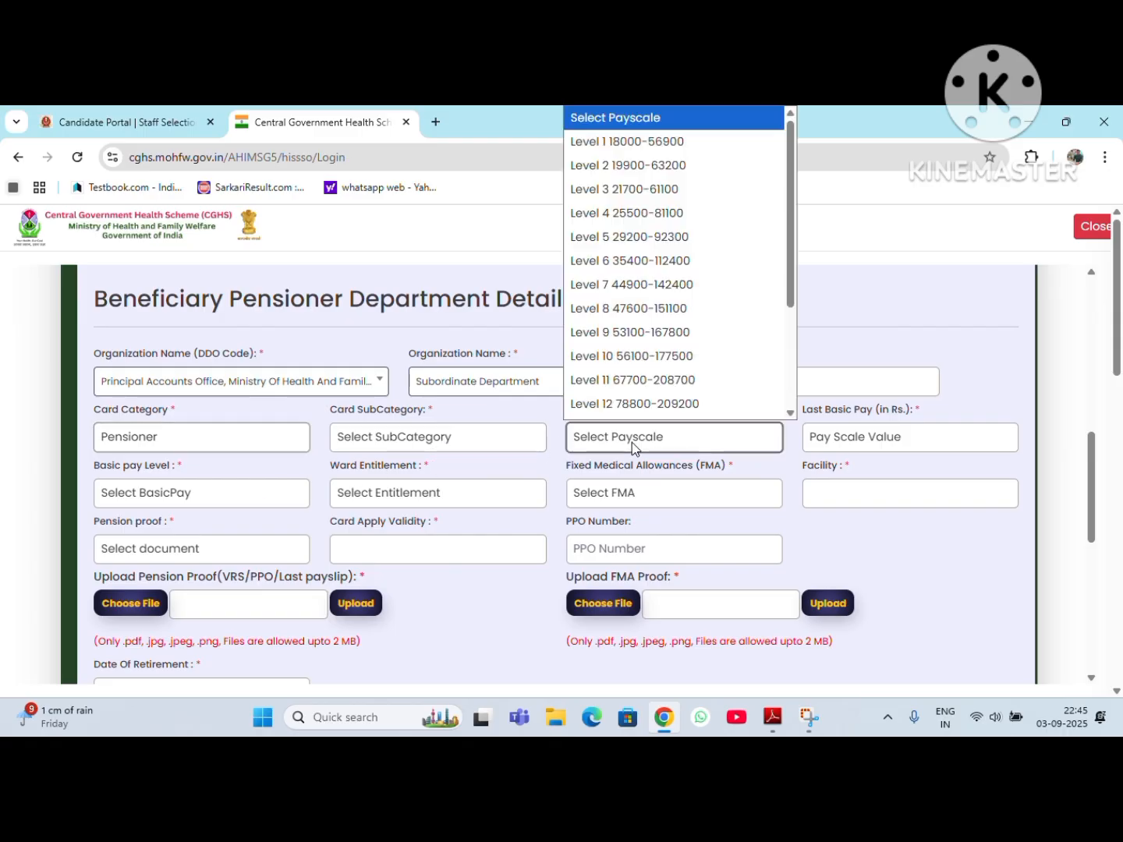
scroll(629, 335, "down", 1)
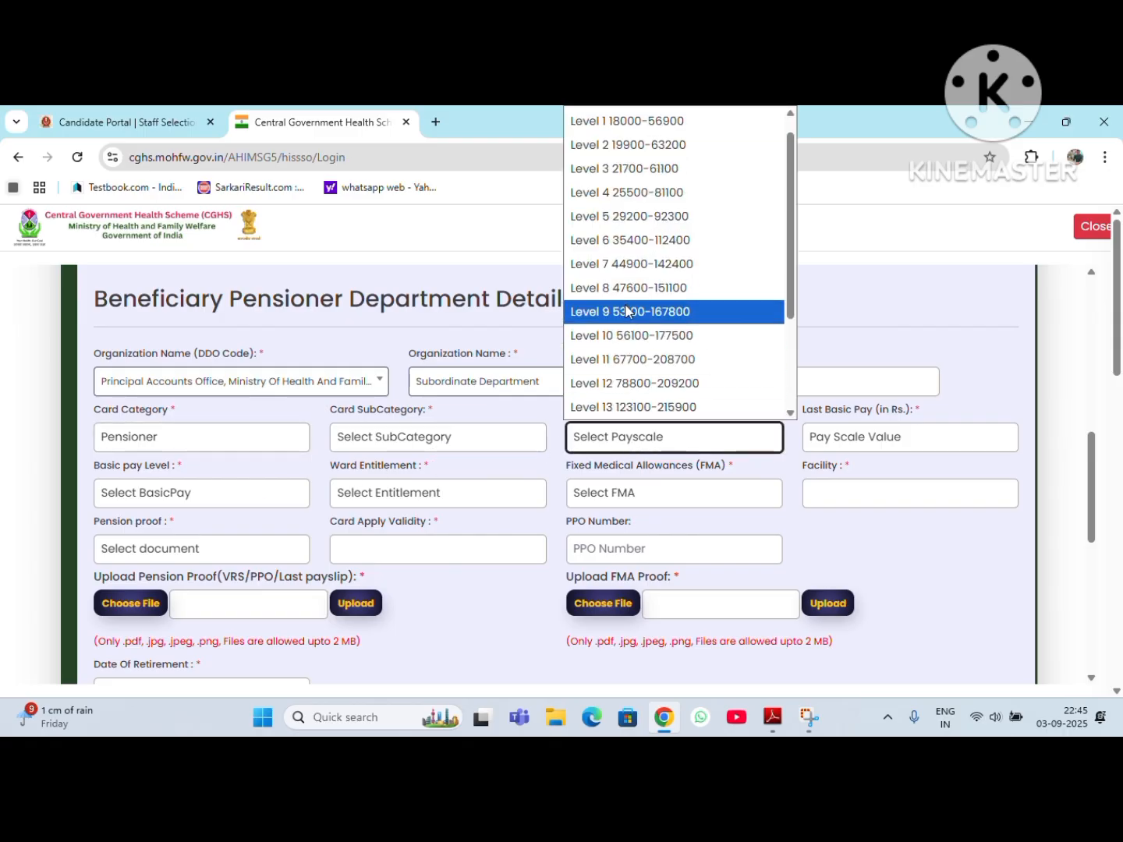
left_click(622, 239)
left_click(887, 437)
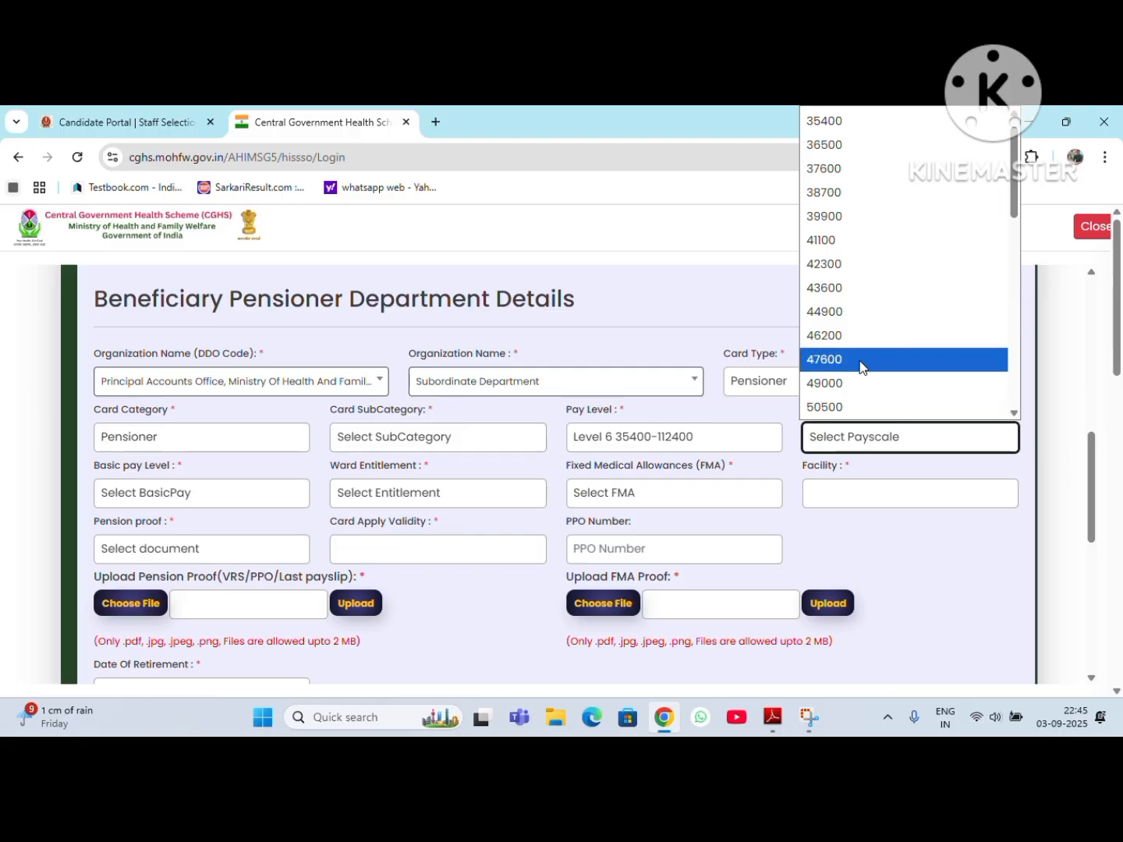
scroll(860, 367, "down", 5)
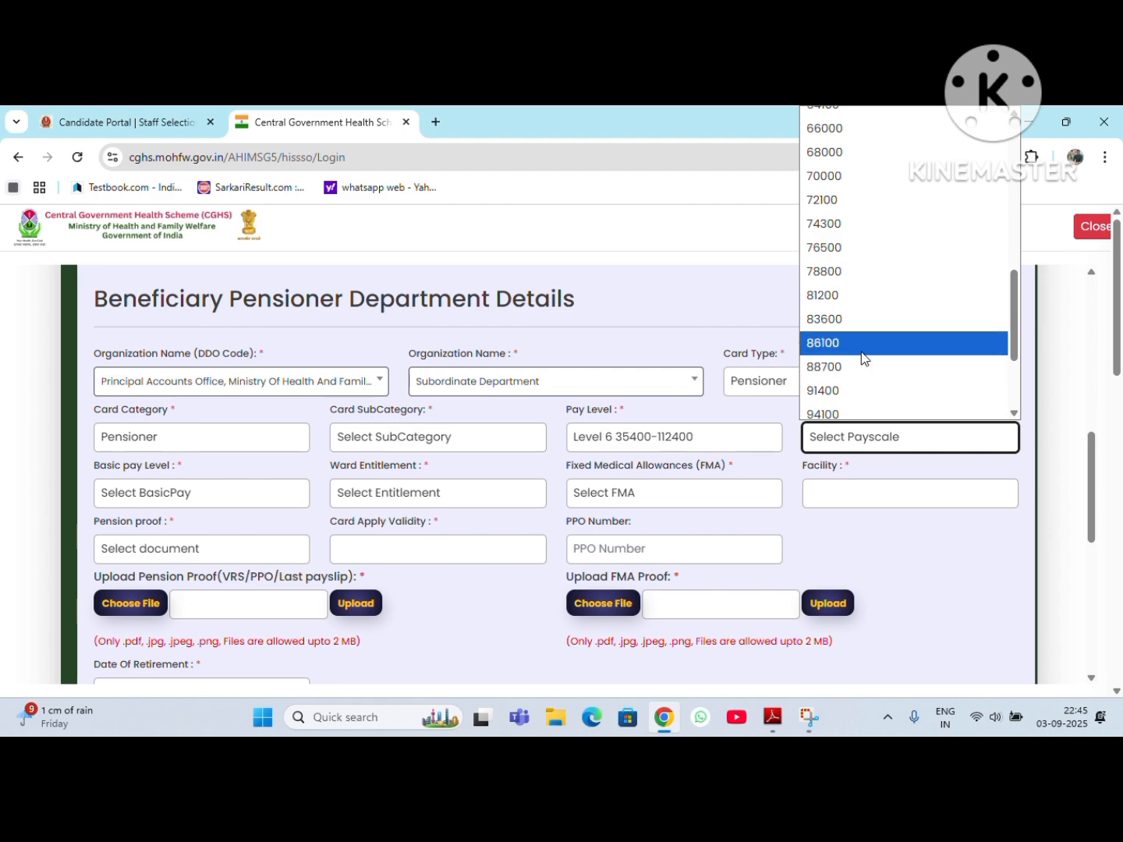
scroll(850, 203, "up", 4)
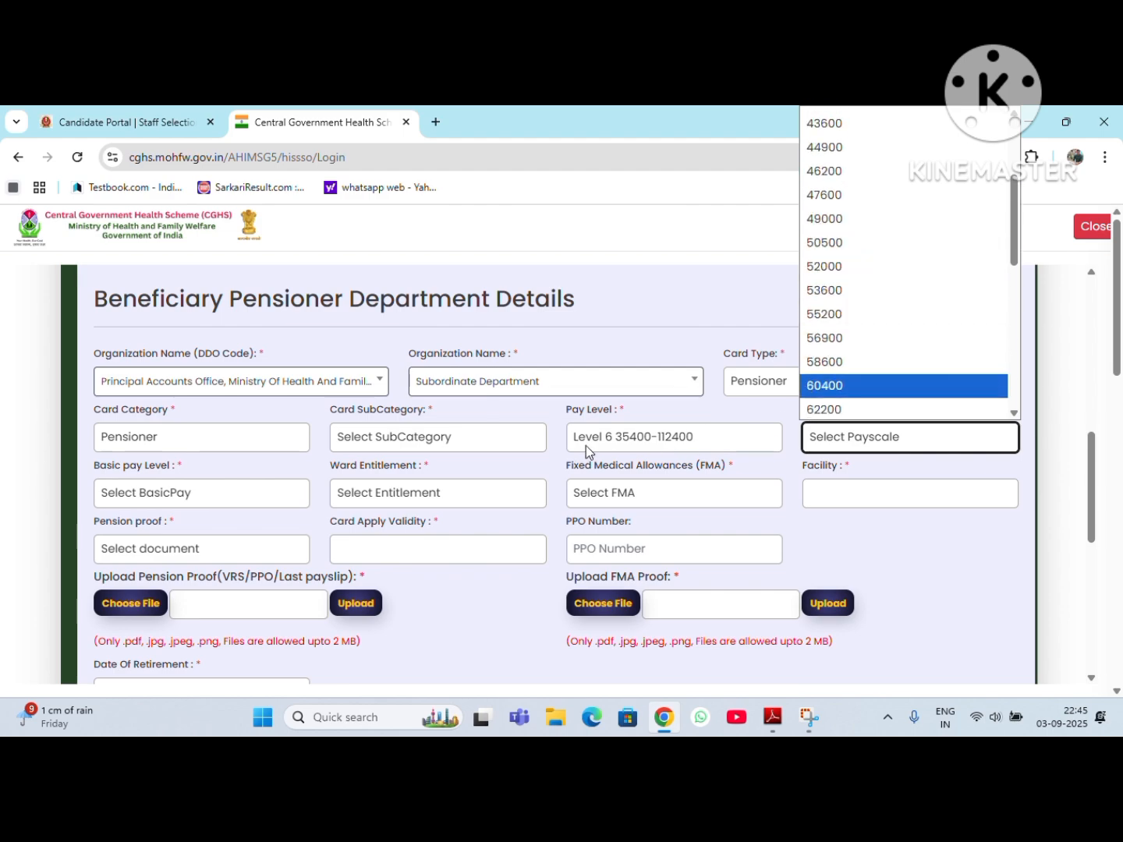
left_click(849, 382)
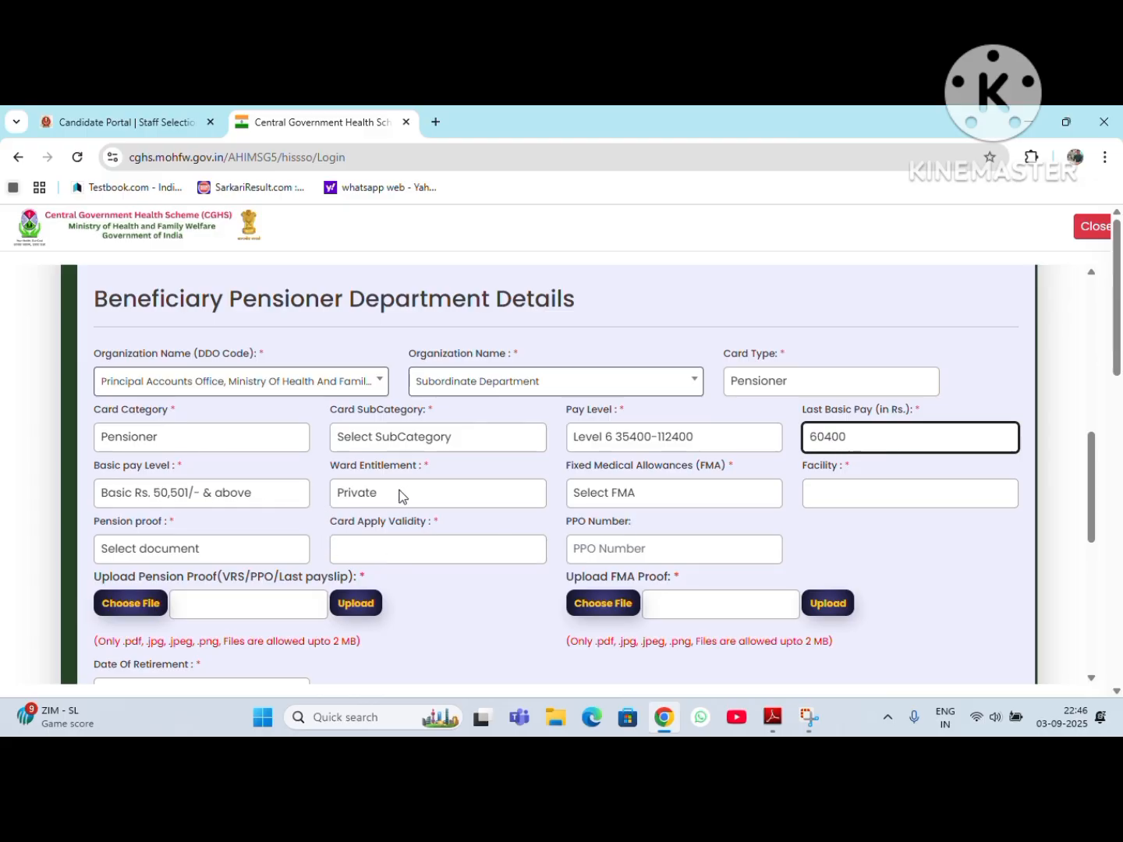
Step: Try the Fixed Medical Allowances option "I am availing FMA", read through its status message and dismiss it
left_click(647, 492)
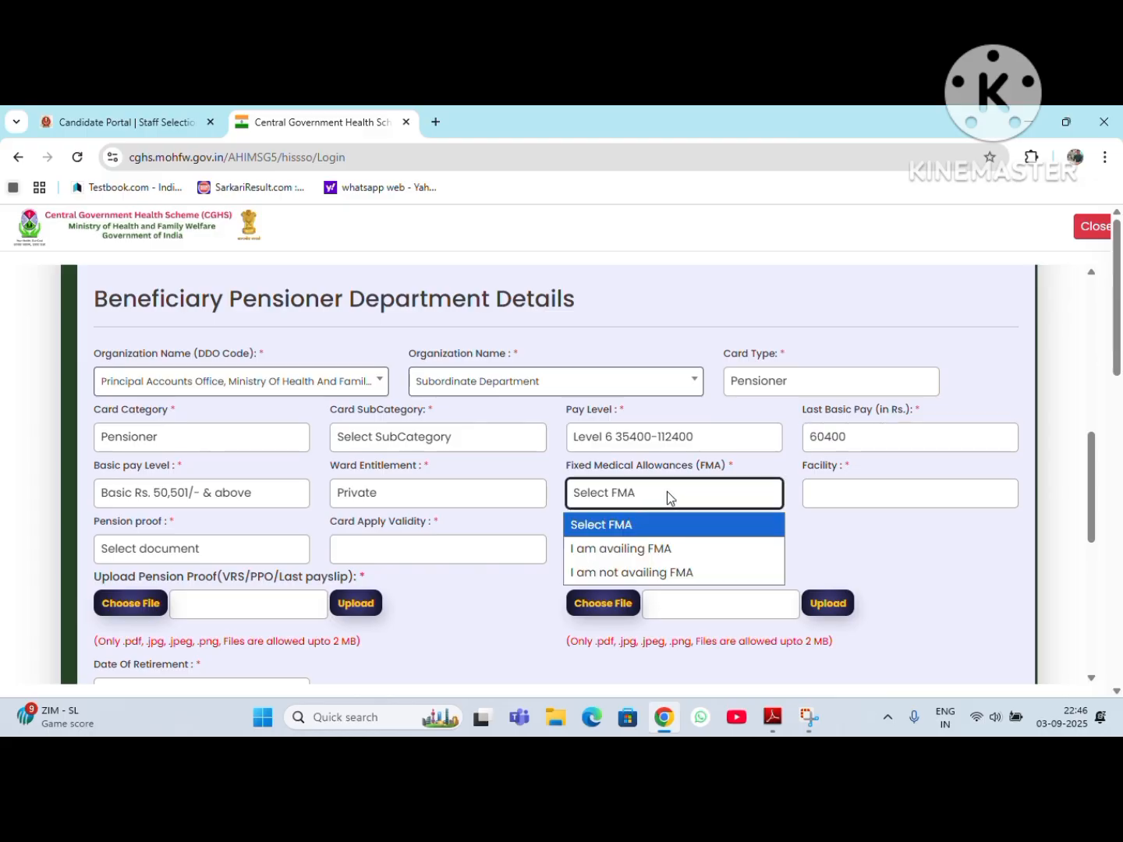
left_click(675, 546)
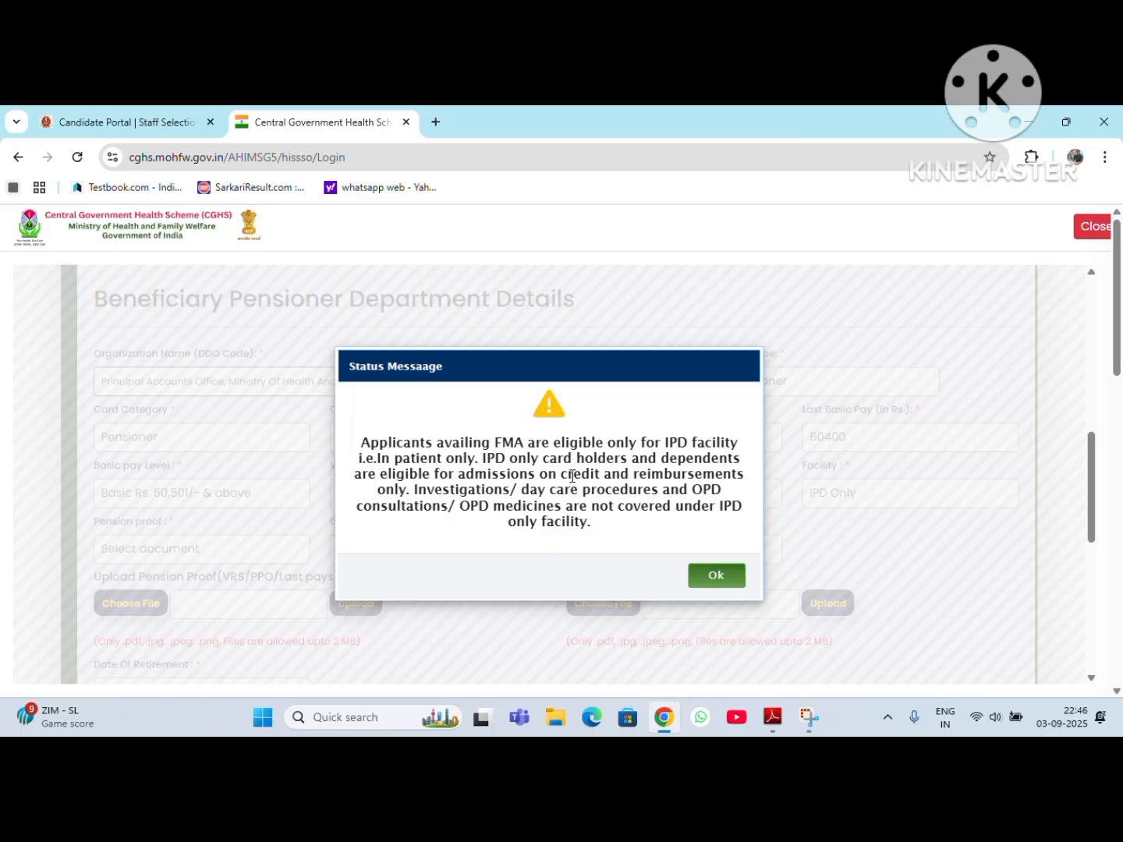
left_click_drag(559, 474, 749, 476)
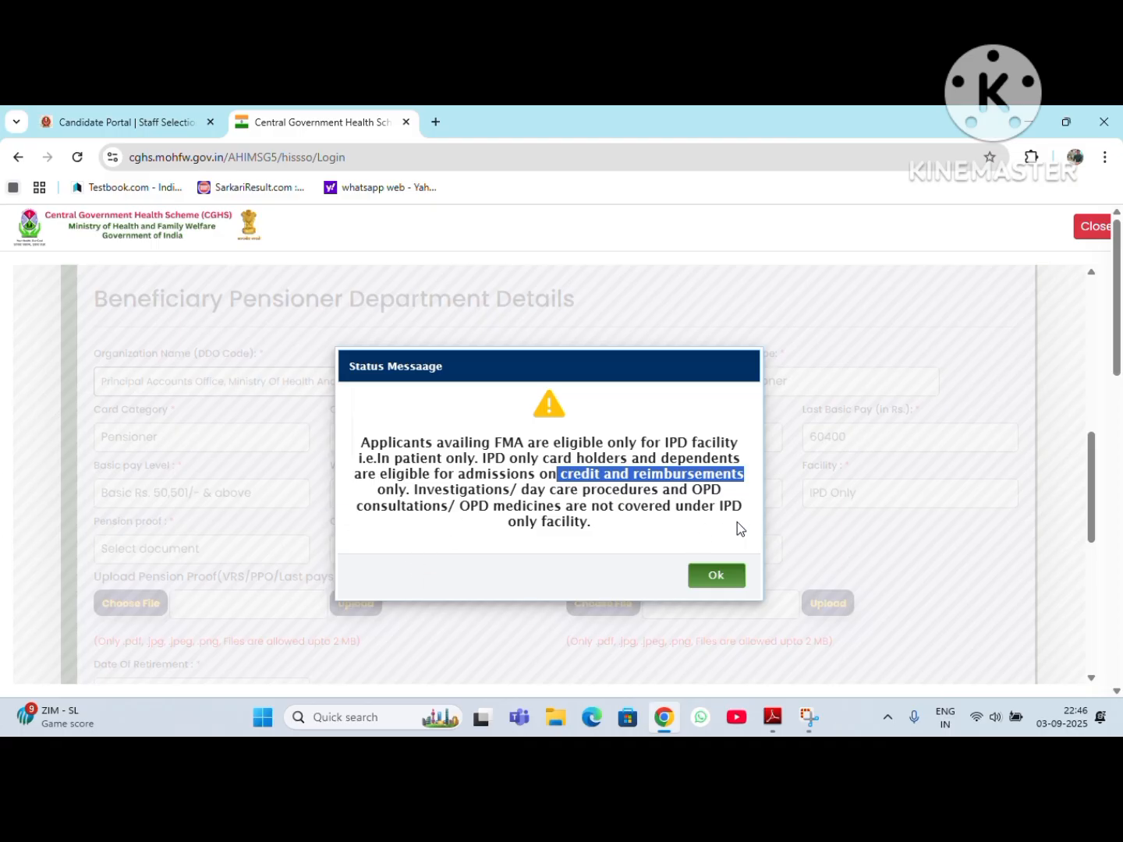
left_click(703, 511)
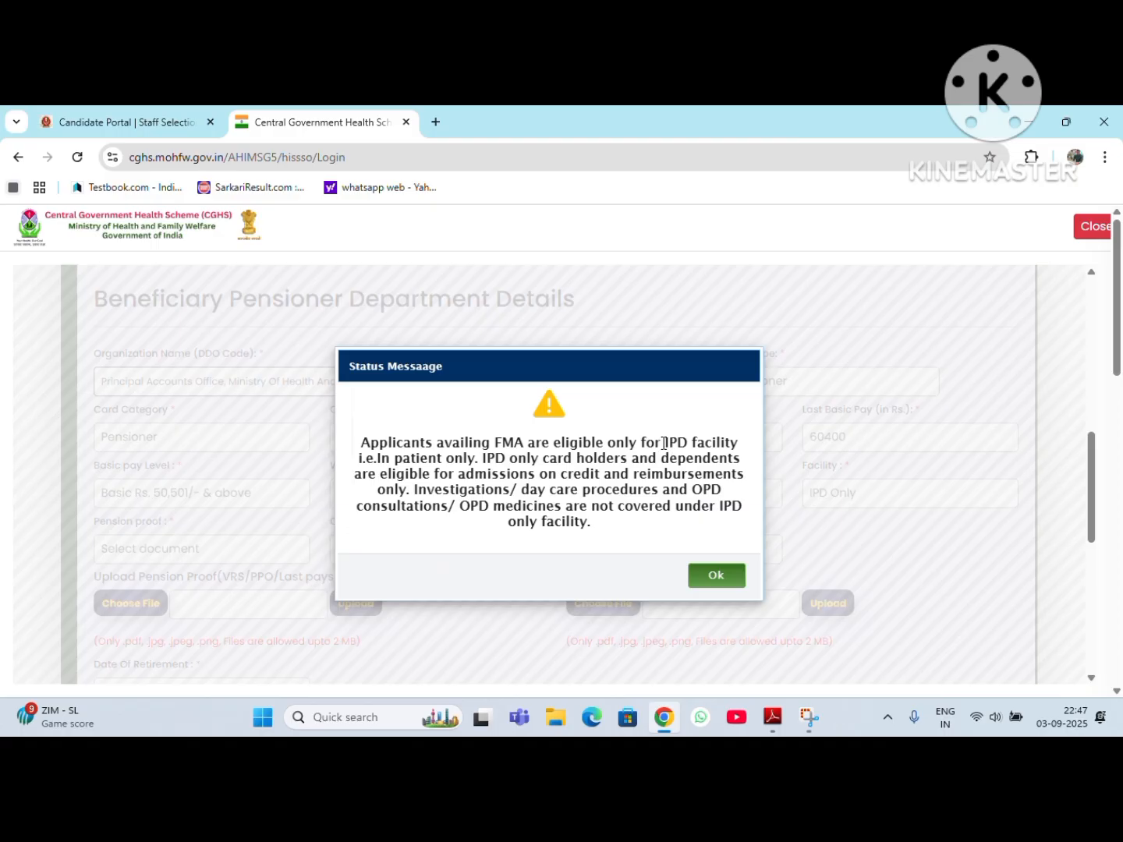
mouse_move(663, 443)
left_mouse_down()
mouse_move(697, 443)
mouse_move(665, 443)
left_mouse_up()
left_click(696, 443)
left_click(714, 574)
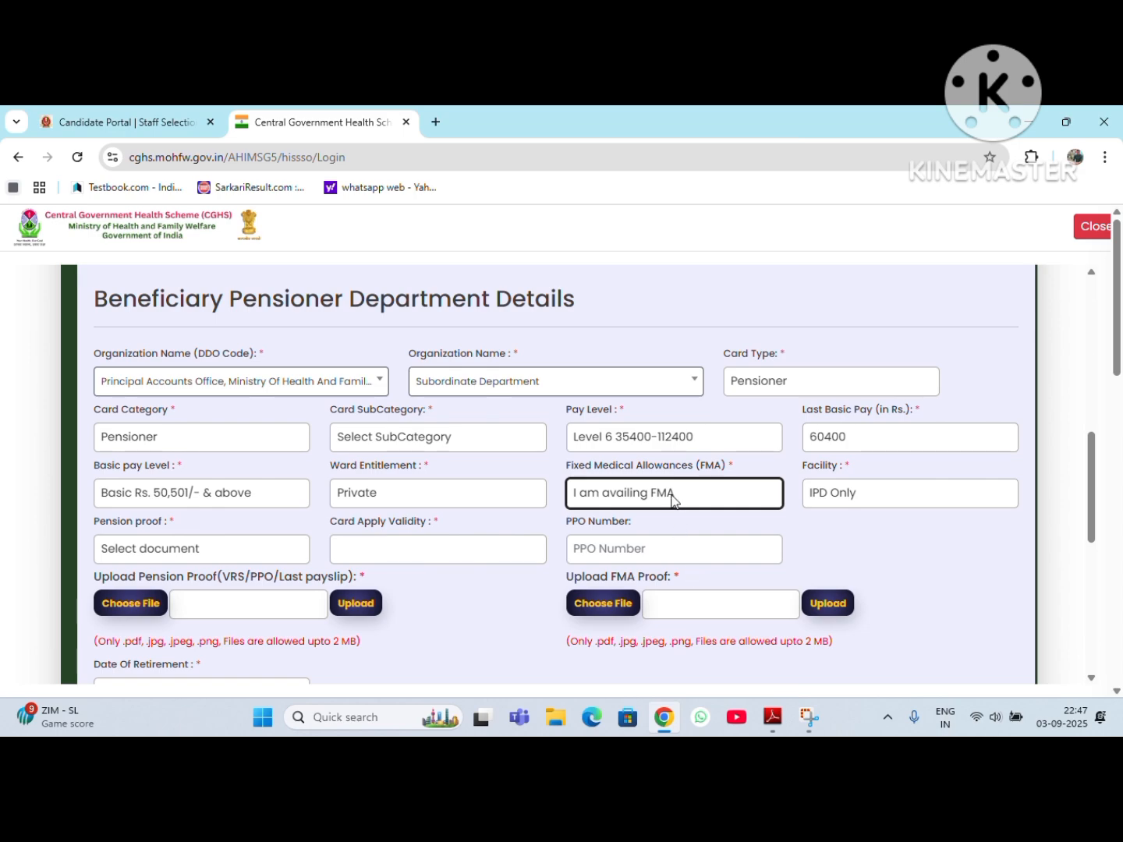
Step: Set Fixed Medical Allowances to "I am not availing FMA" and choose PPO as the pension proof
left_click(672, 497)
left_click(638, 569)
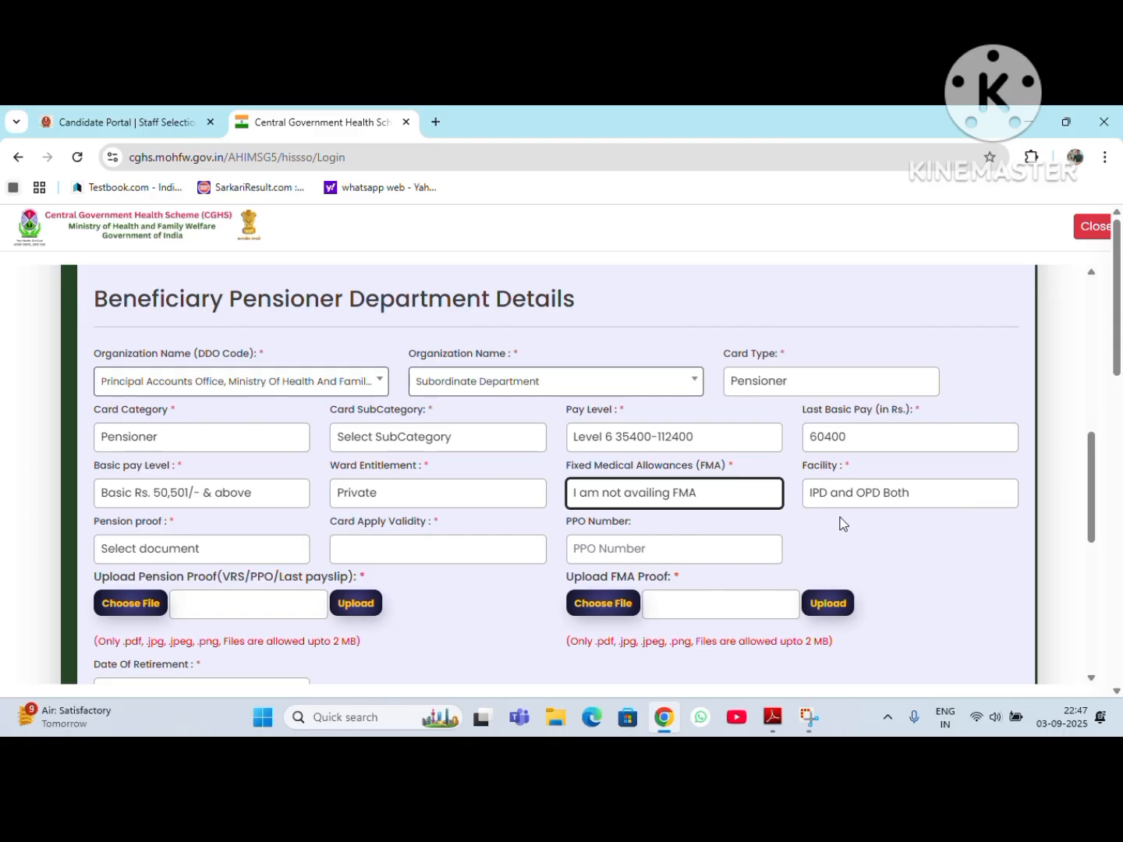
left_click(227, 552)
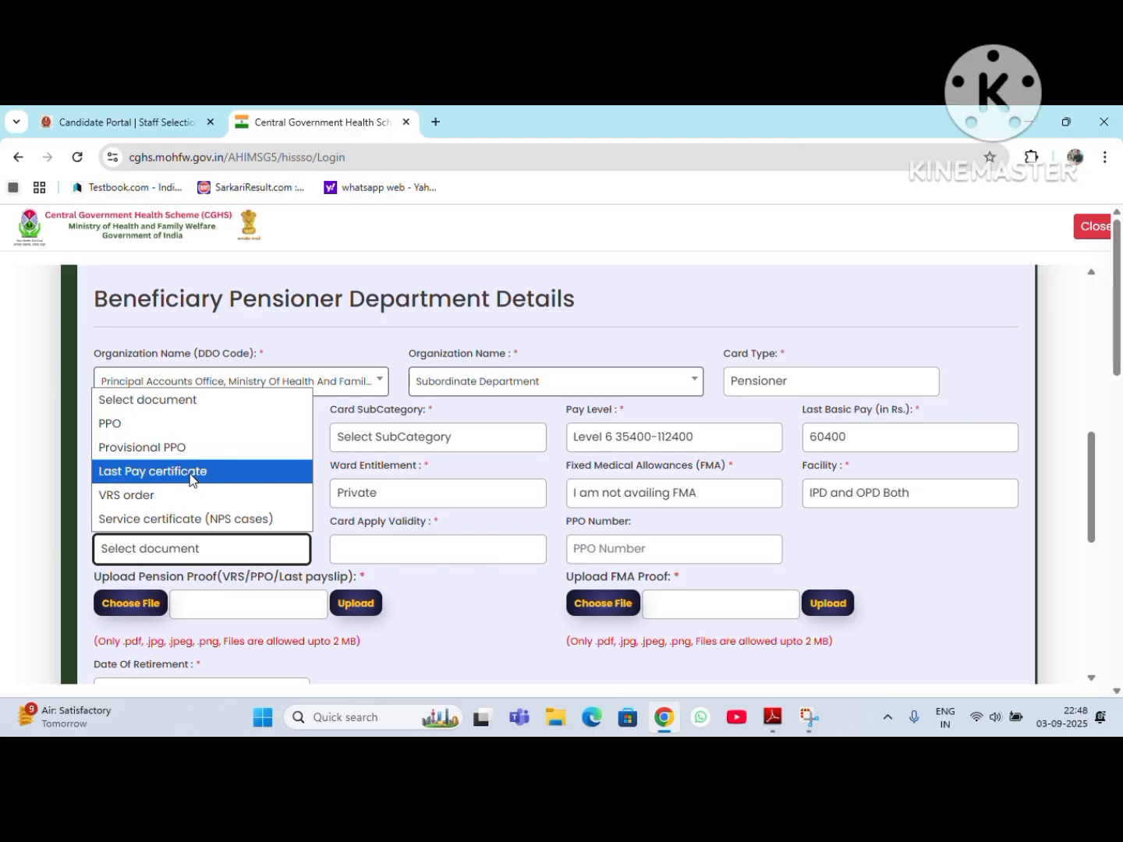
left_click(157, 424)
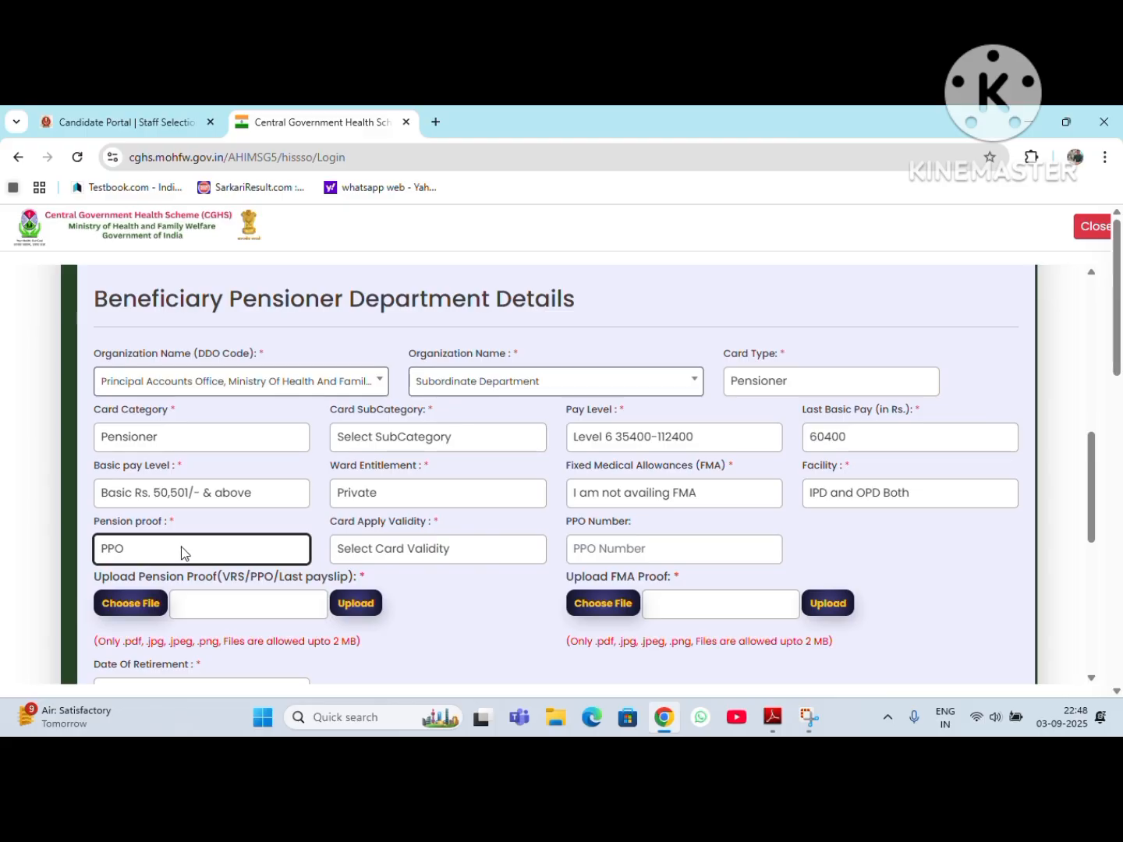
Step: Set the card apply validity to Lifetime and fill the PPO number with a placeholder made of # characters
left_click(382, 552)
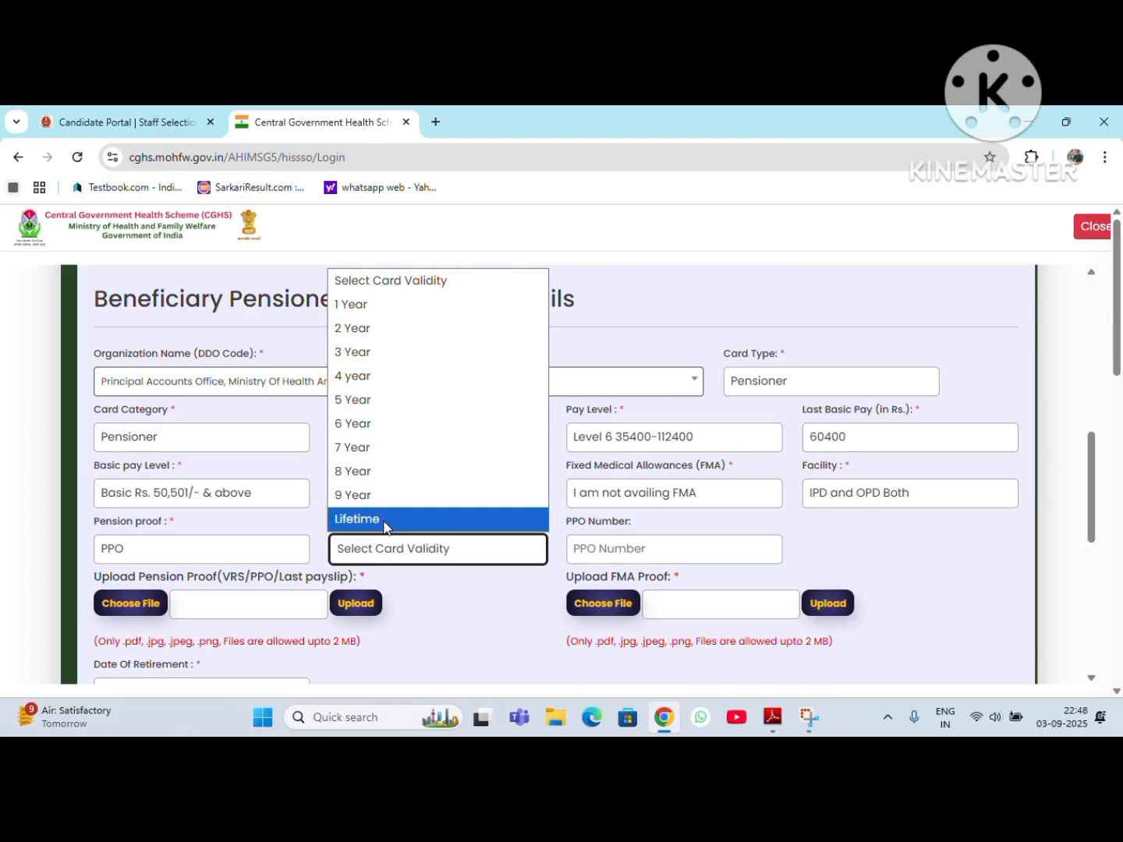
left_click(386, 520)
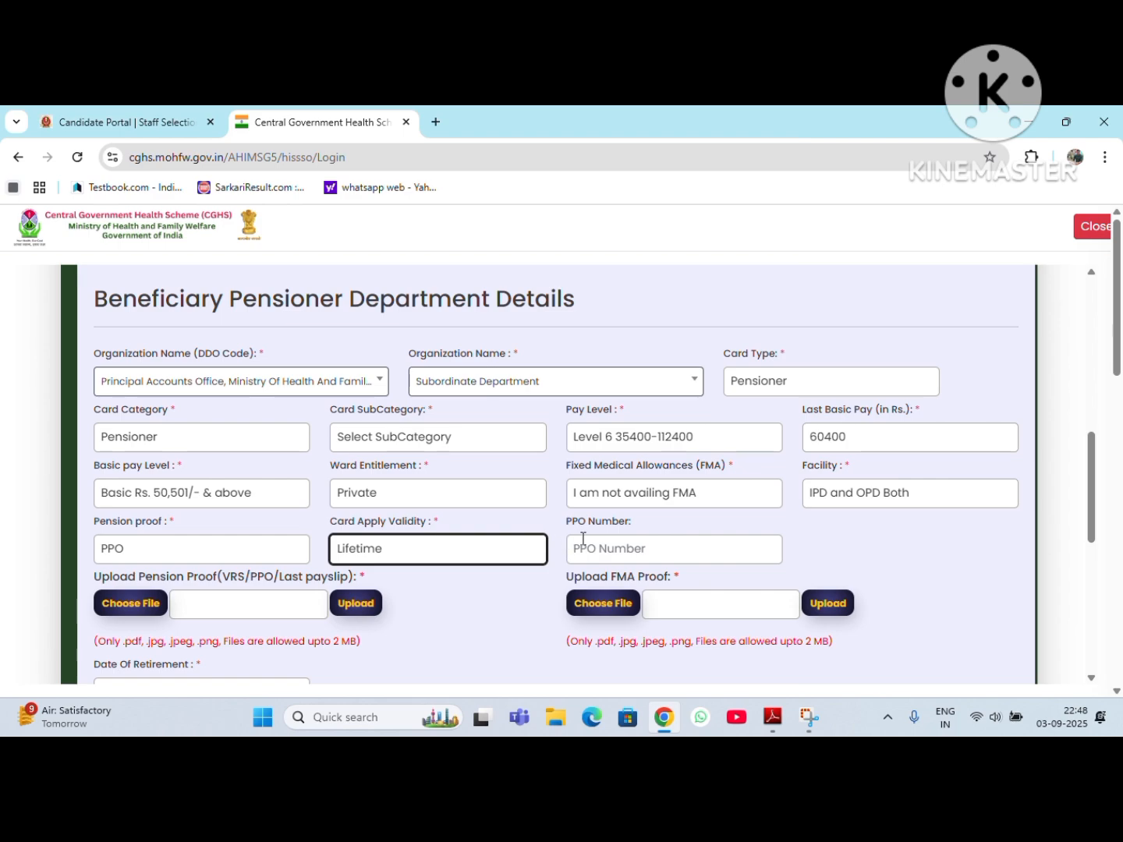
left_click(641, 552)
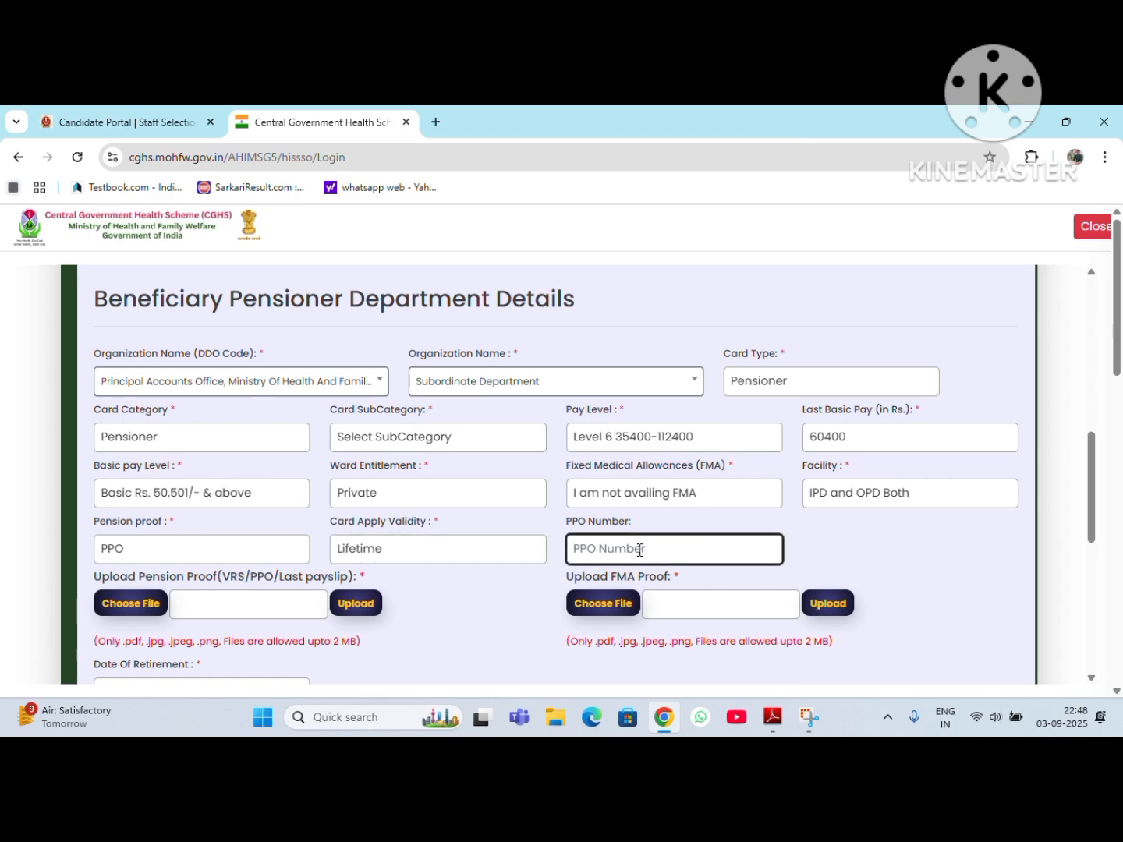
type("###################")
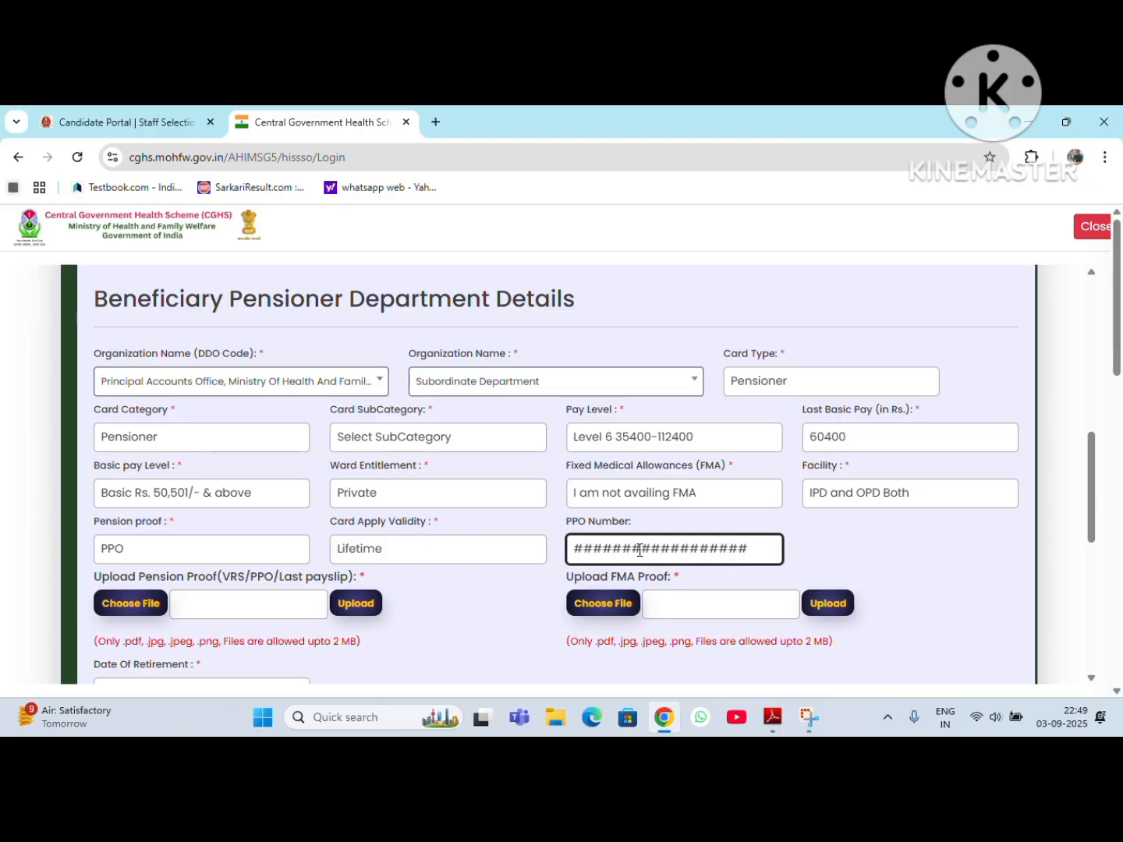
key("BackSpace")
key("BackSpace")
key("BackSpace")
key("BackSpace")
key("BackSpace")
Step: Set the date of retirement to 30-09-2024
scroll(621, 608, "down", 1)
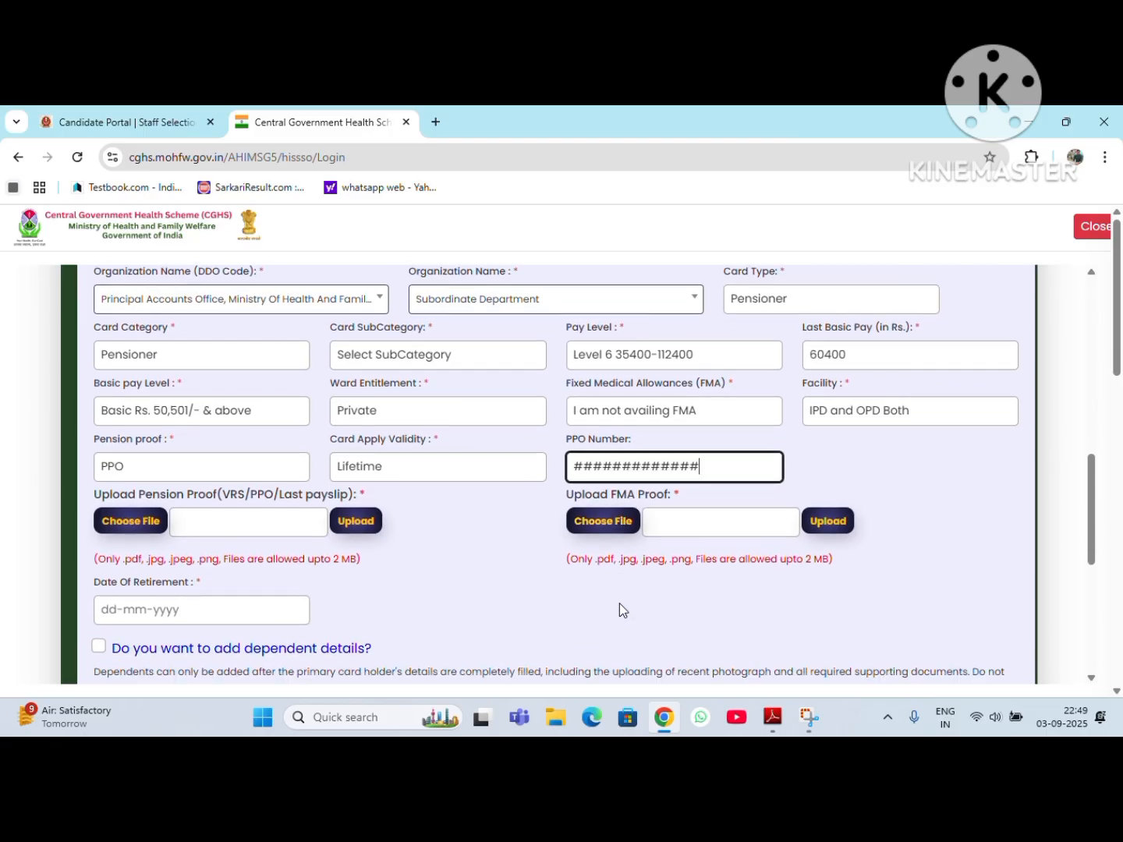
scroll(606, 594, "down", 2)
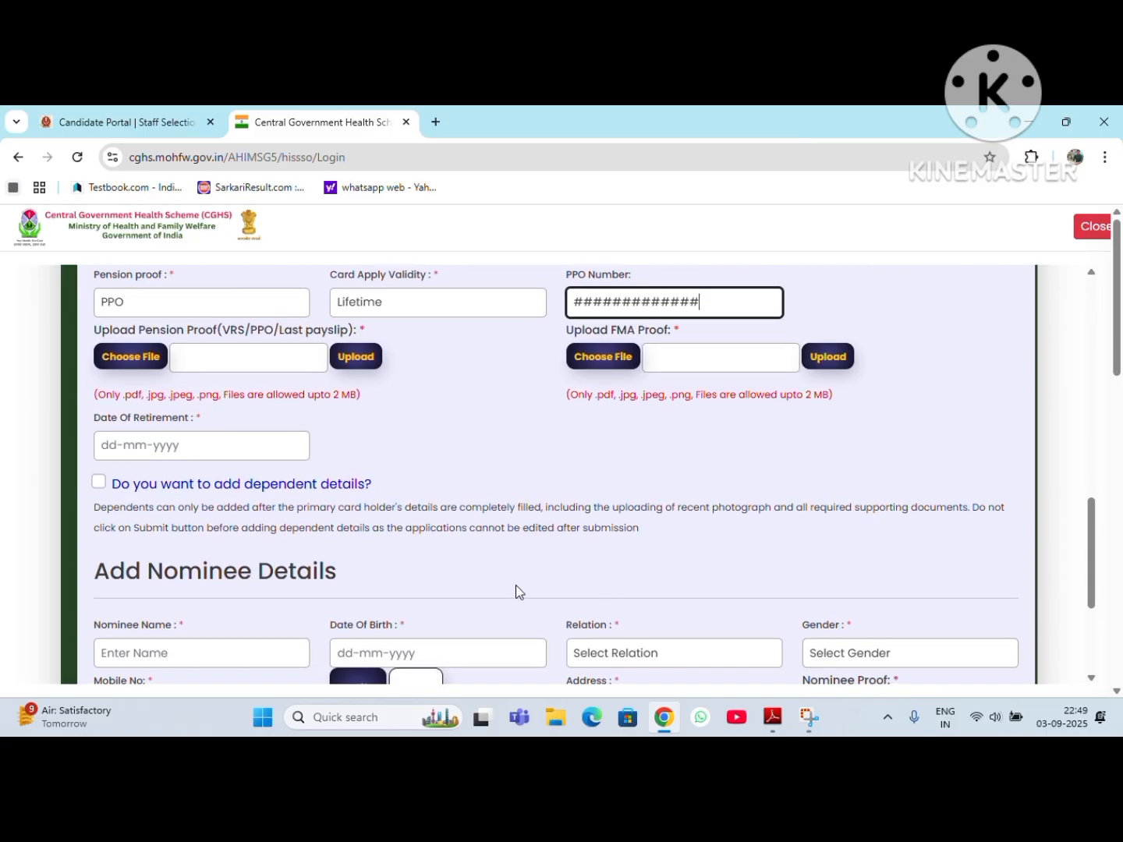
left_click(167, 445)
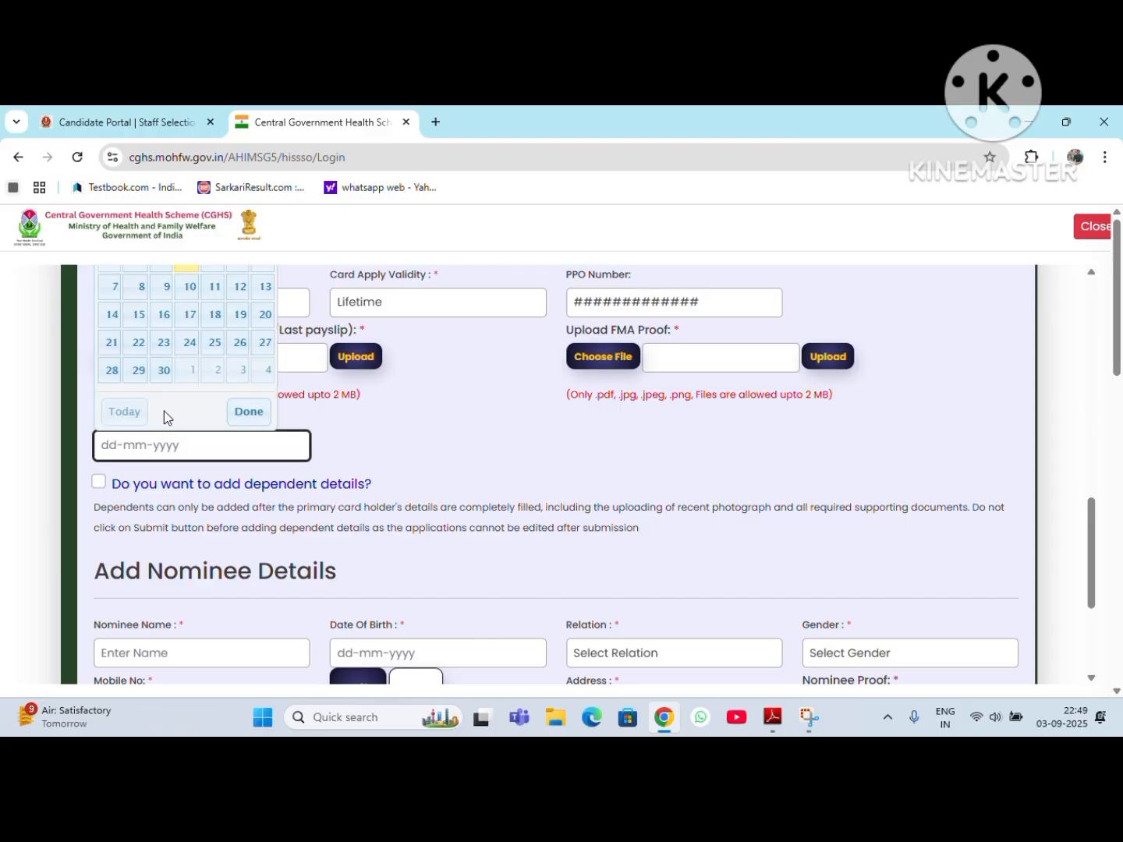
scroll(223, 362, "up", 2)
left_click(223, 362)
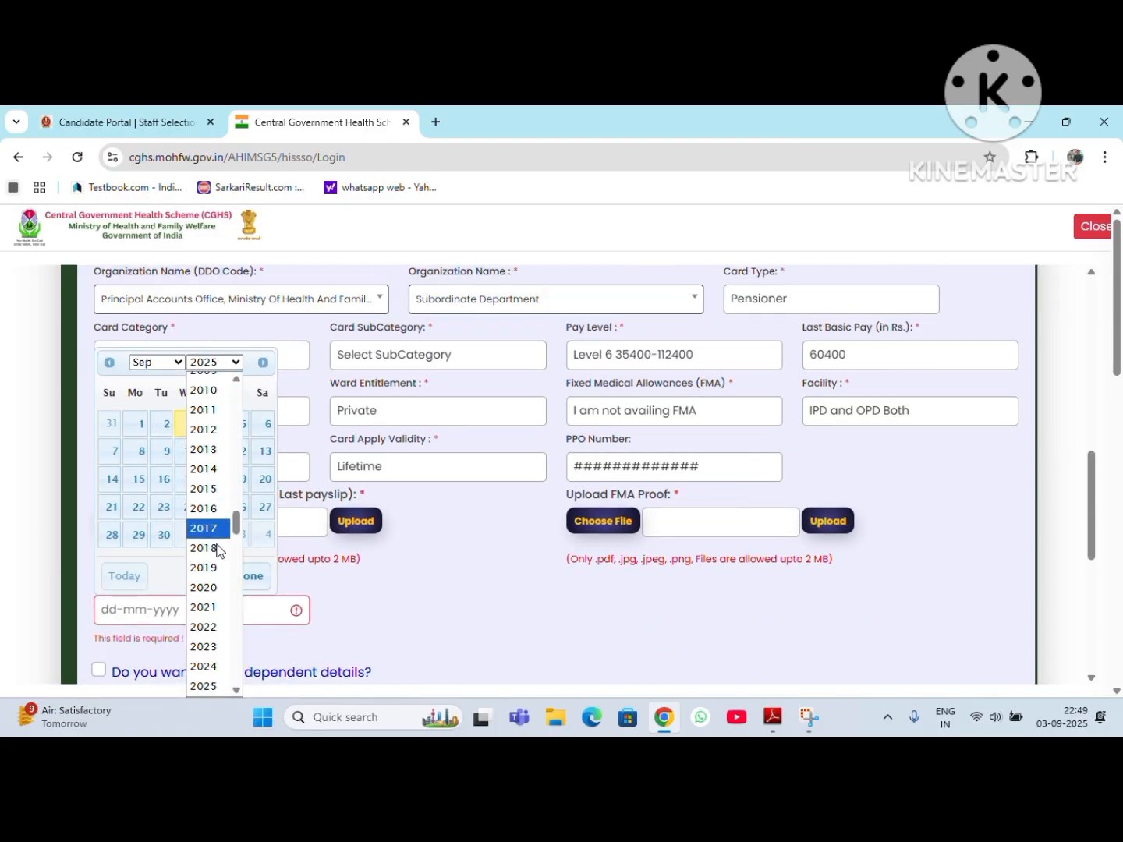
left_click(204, 666)
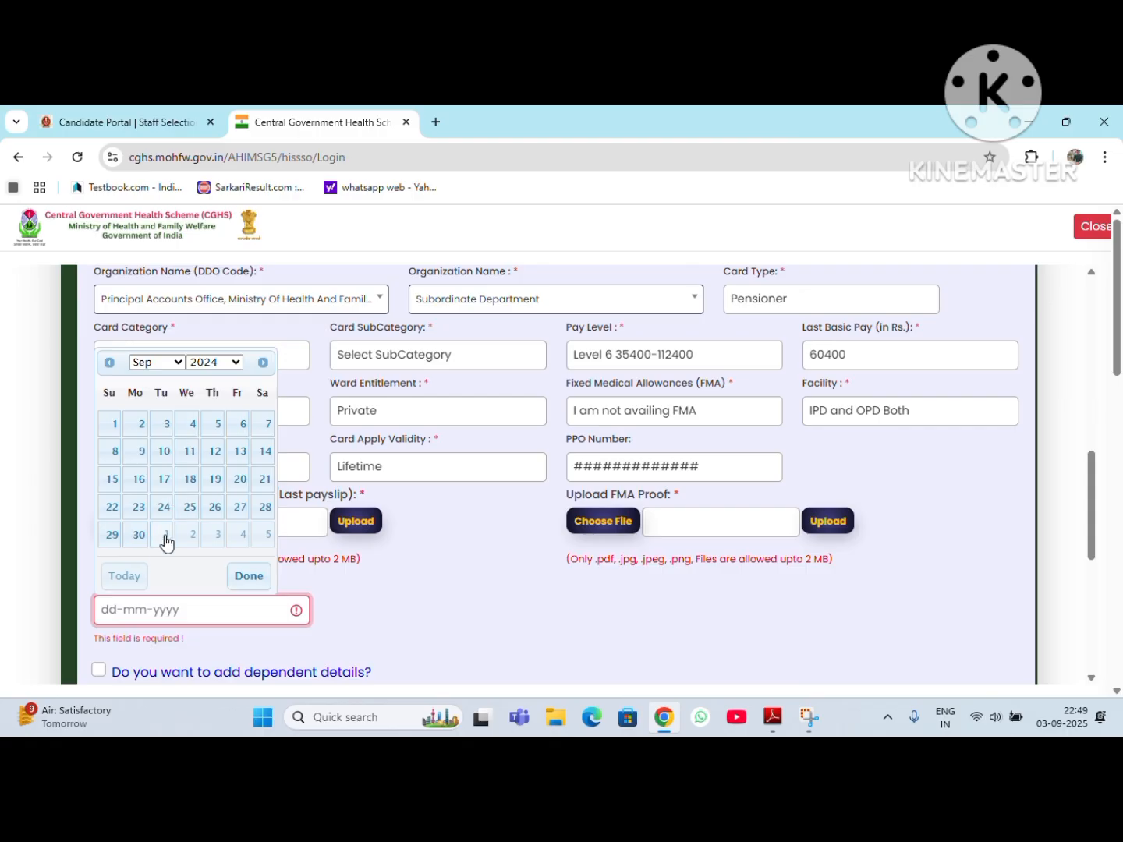
left_click(138, 535)
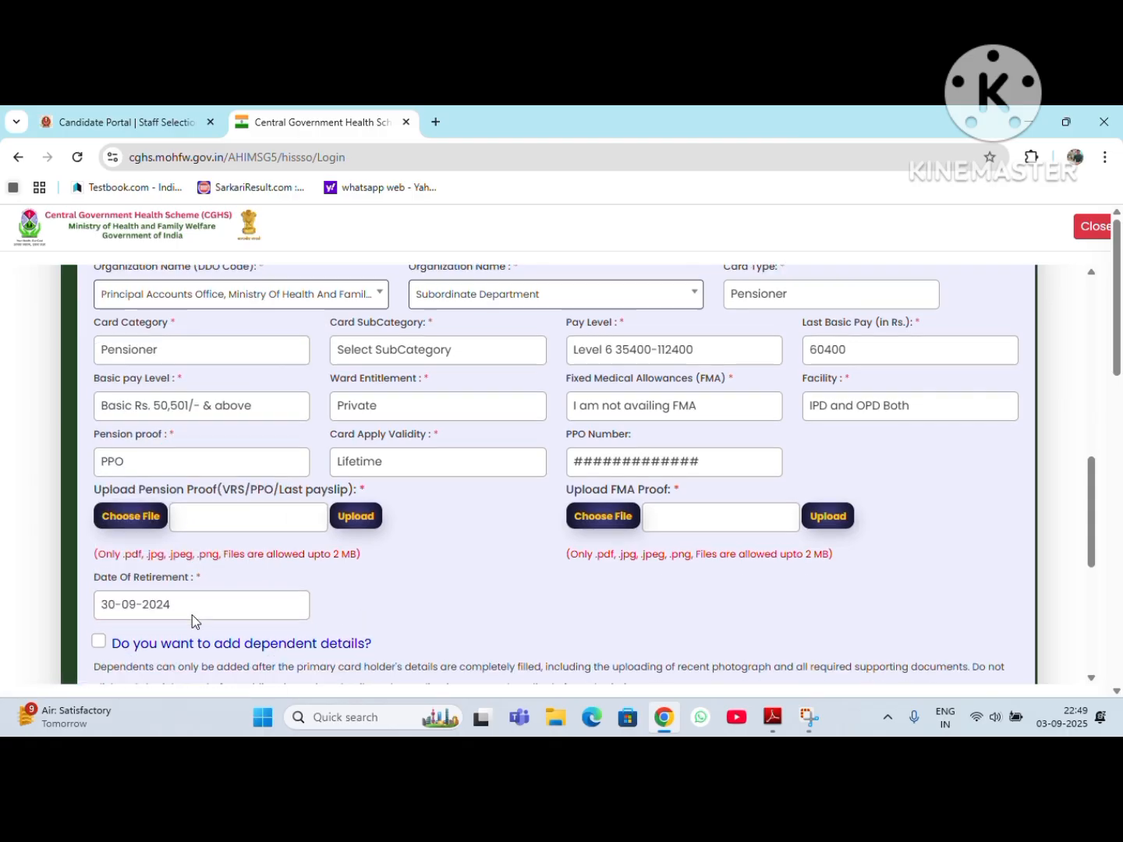
Step: Review the dependent details note and the nominee fields through to the end of the form
scroll(192, 614, "down", 2)
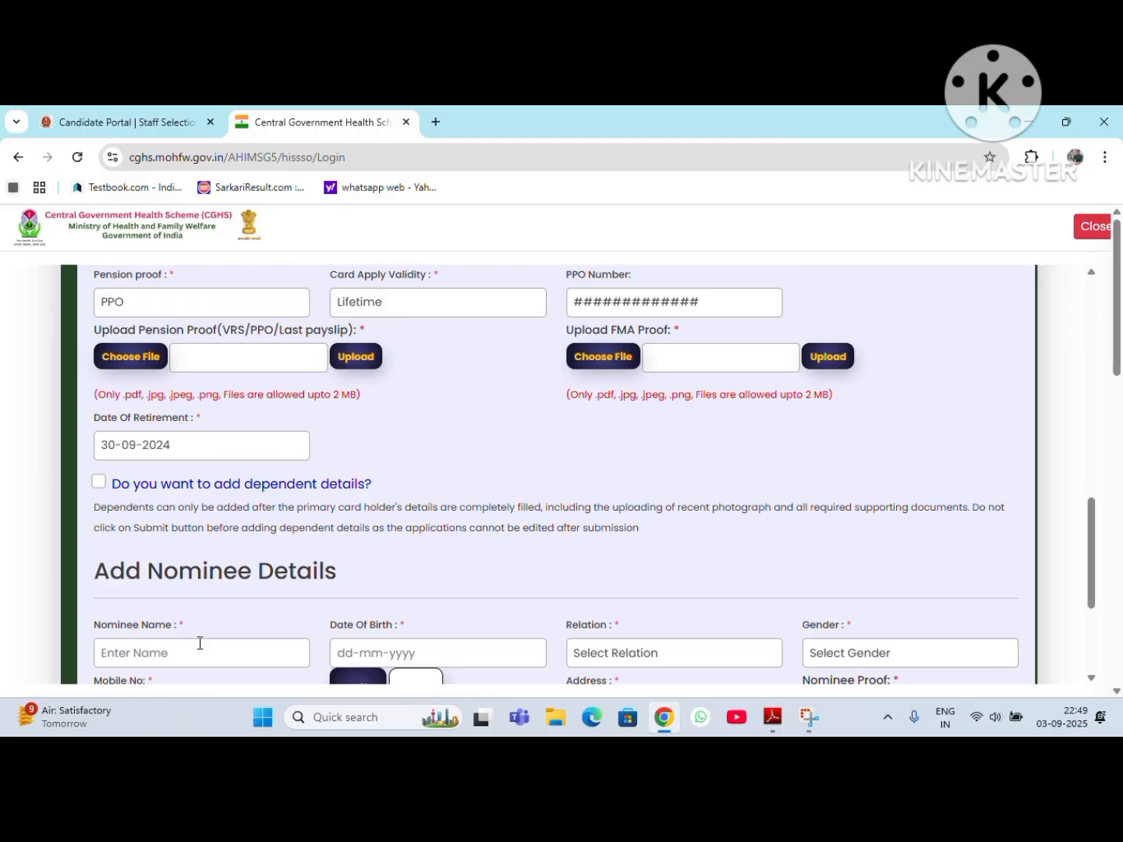
scroll(403, 612, "down", 1)
scroll(233, 489, "down", 1)
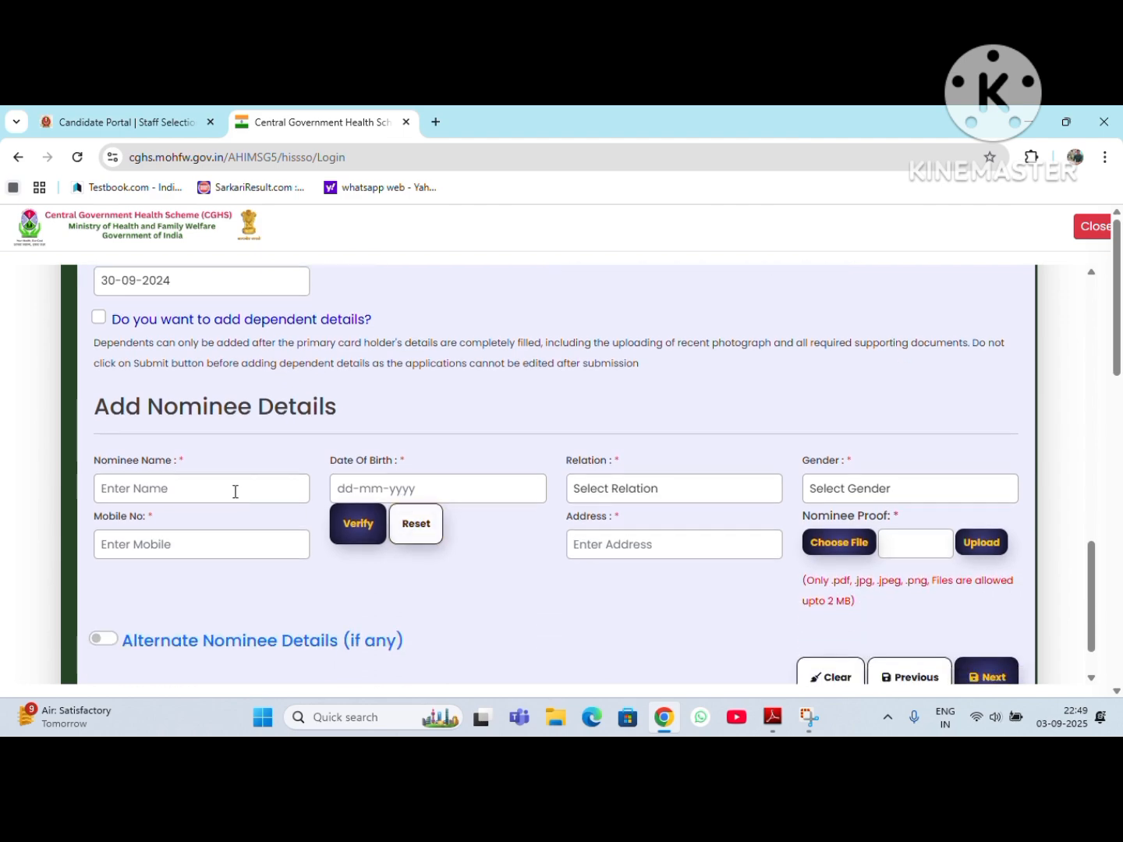
scroll(175, 426, "up", 1)
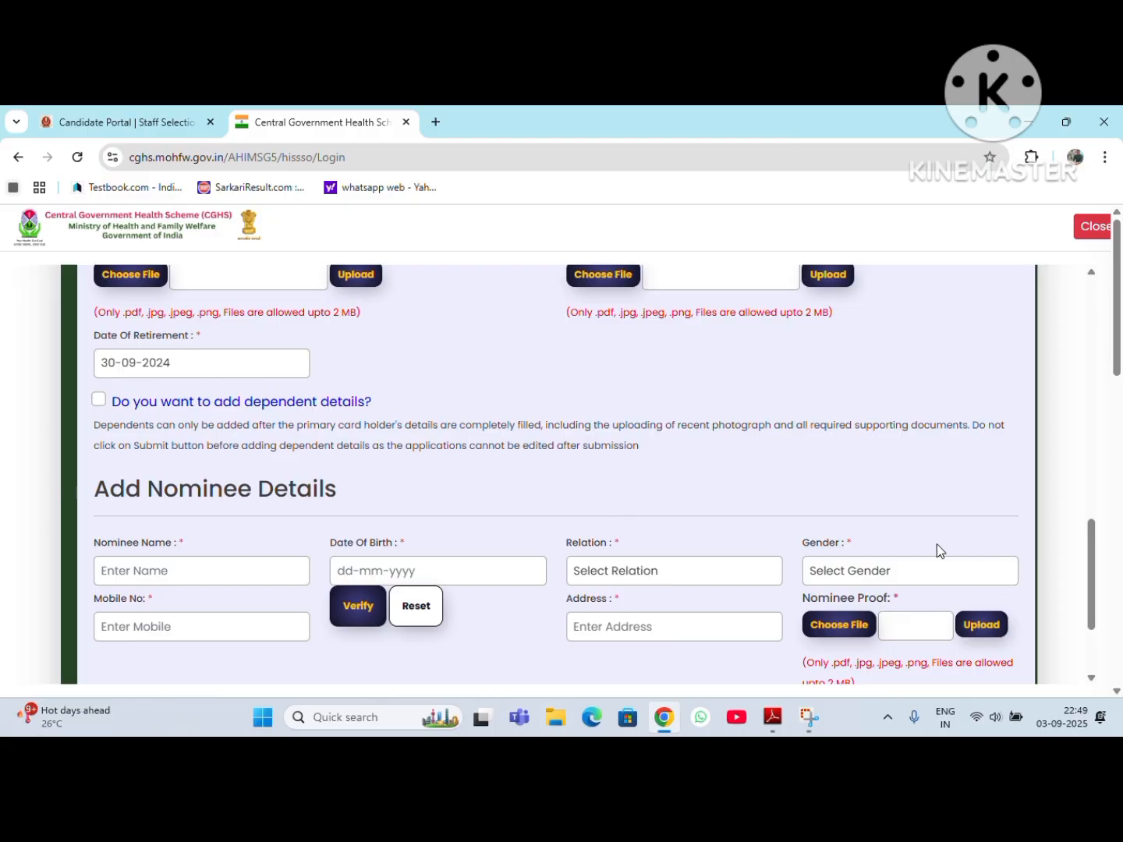
scroll(684, 580, "down", 1)
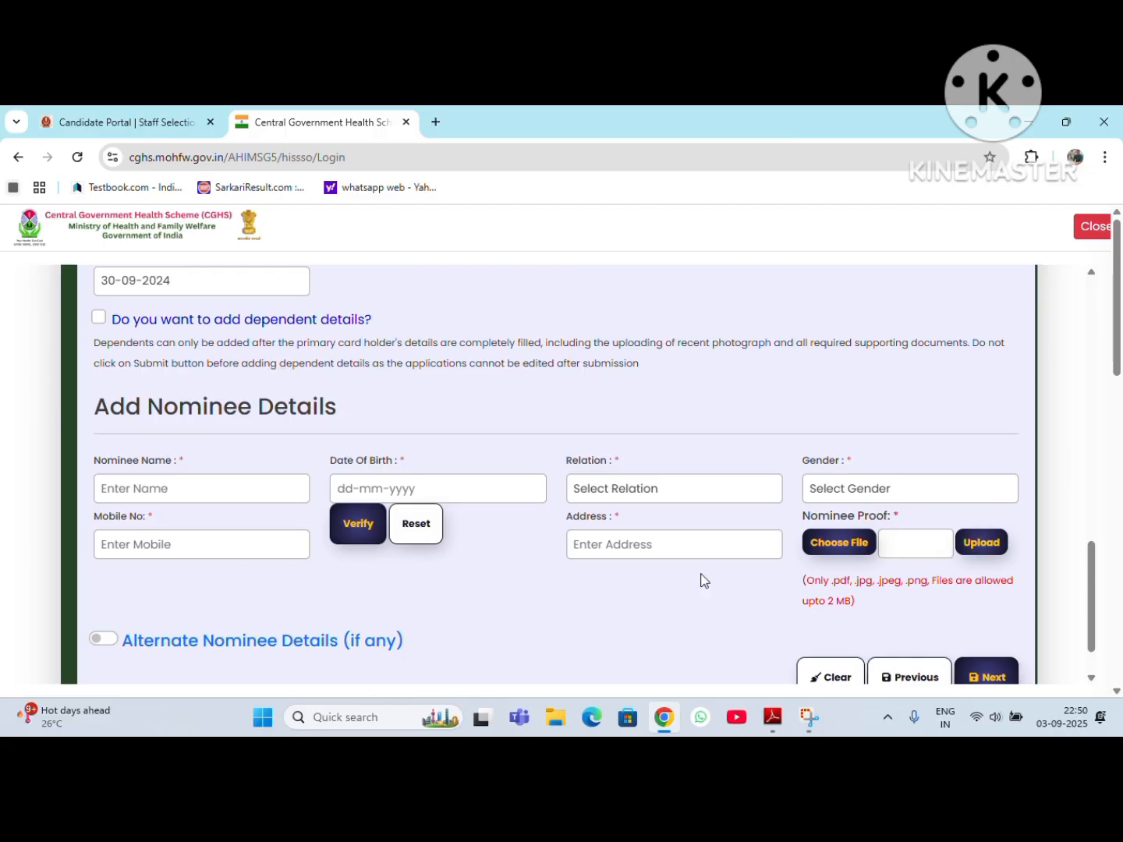
scroll(700, 580, "down", 1)
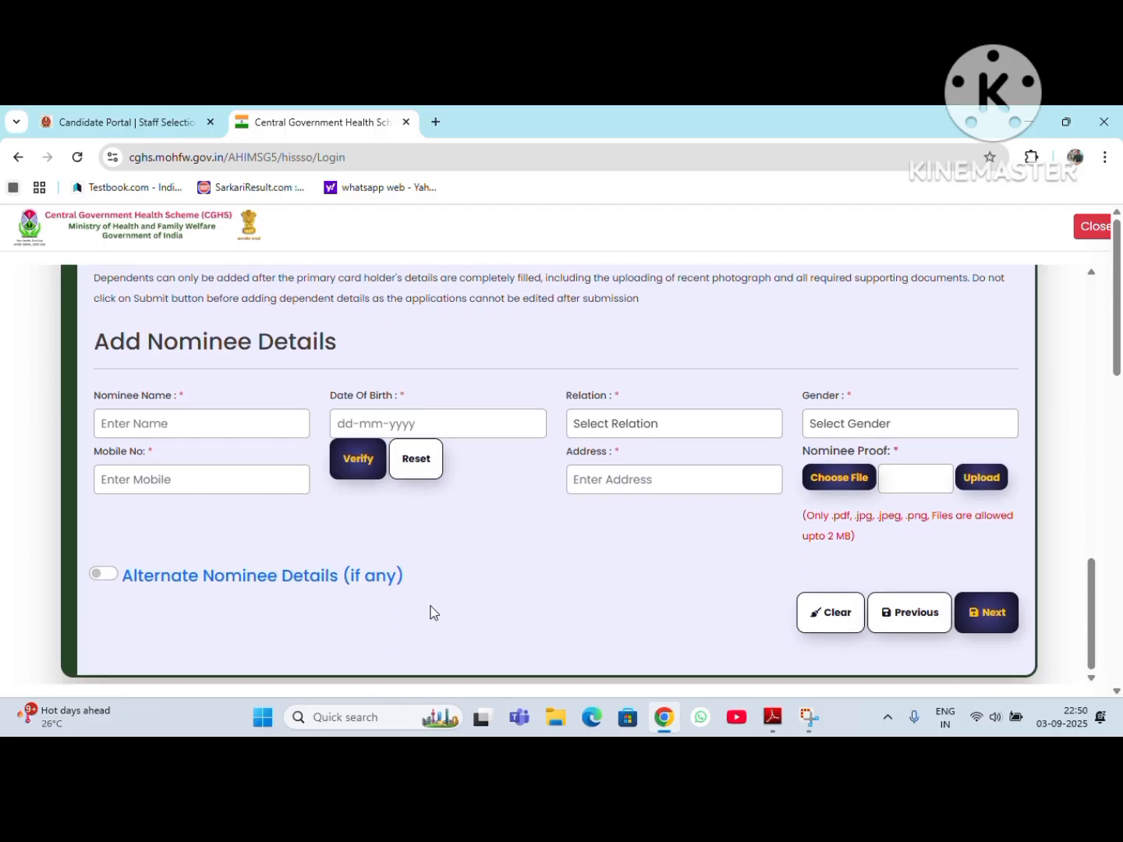